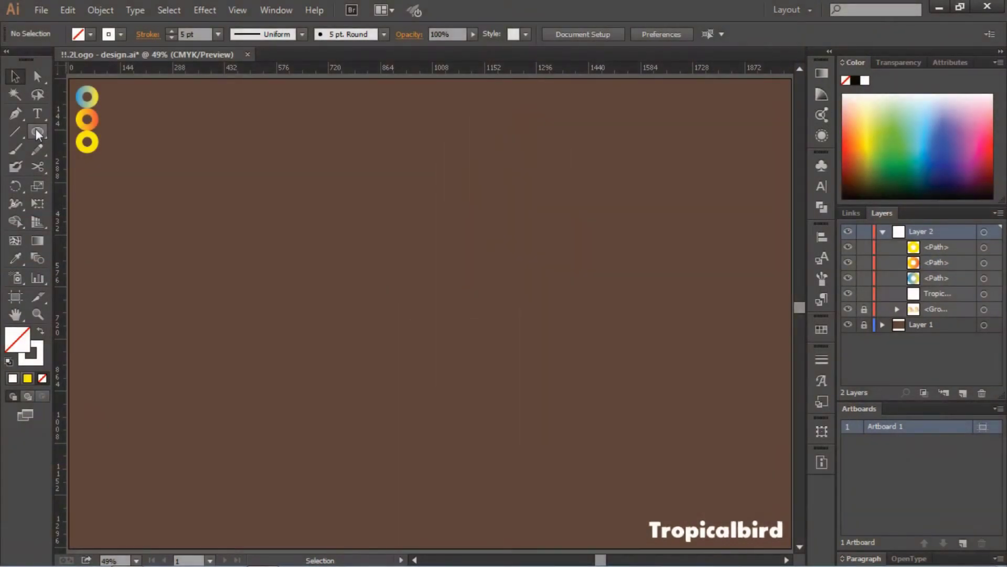
- Draw a 200 × 100 px rectangle with the proportions unlinked
left_click_drag(35, 128, 80, 136)
left_click(405, 174)
left_click(559, 158)
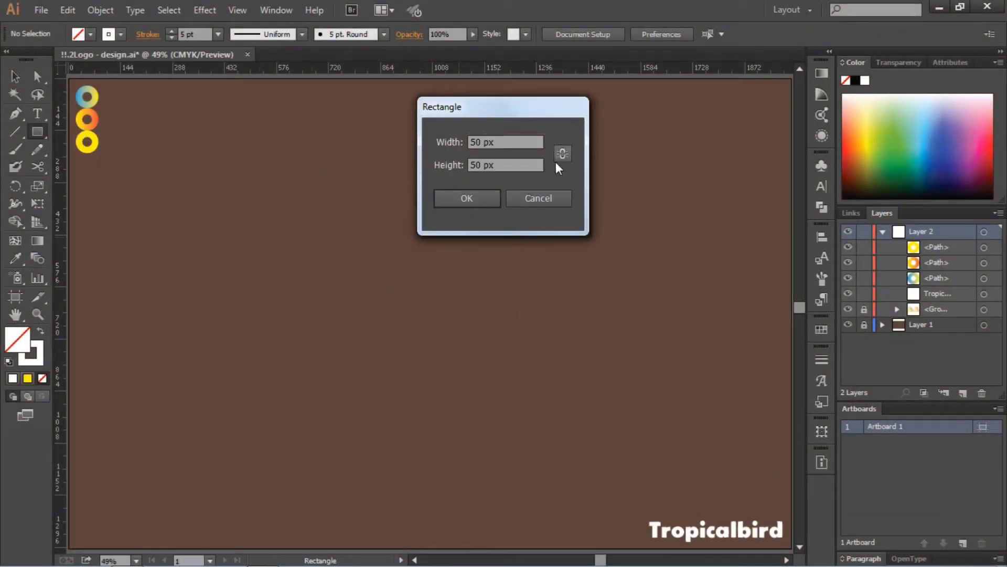
type("200")
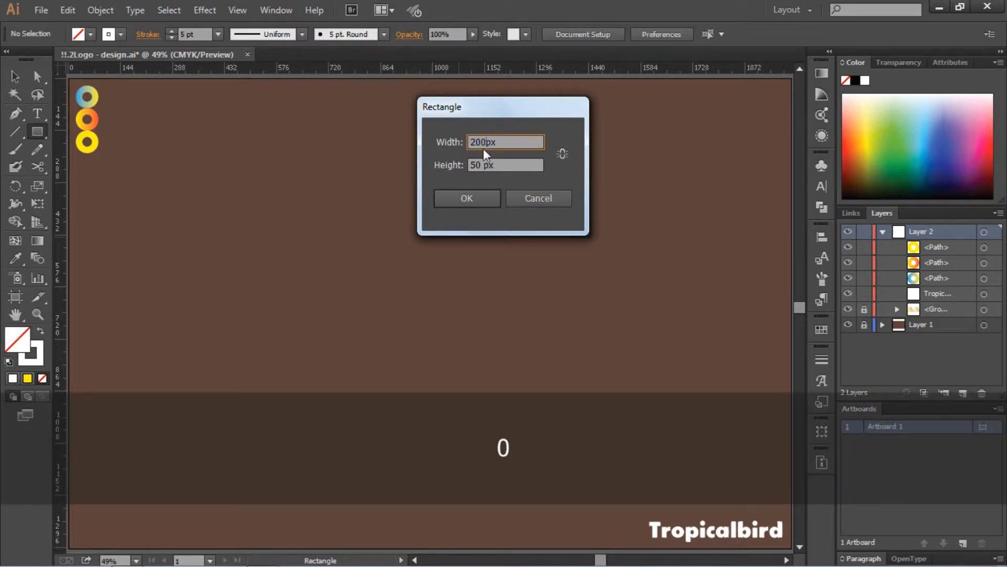
left_click(474, 162)
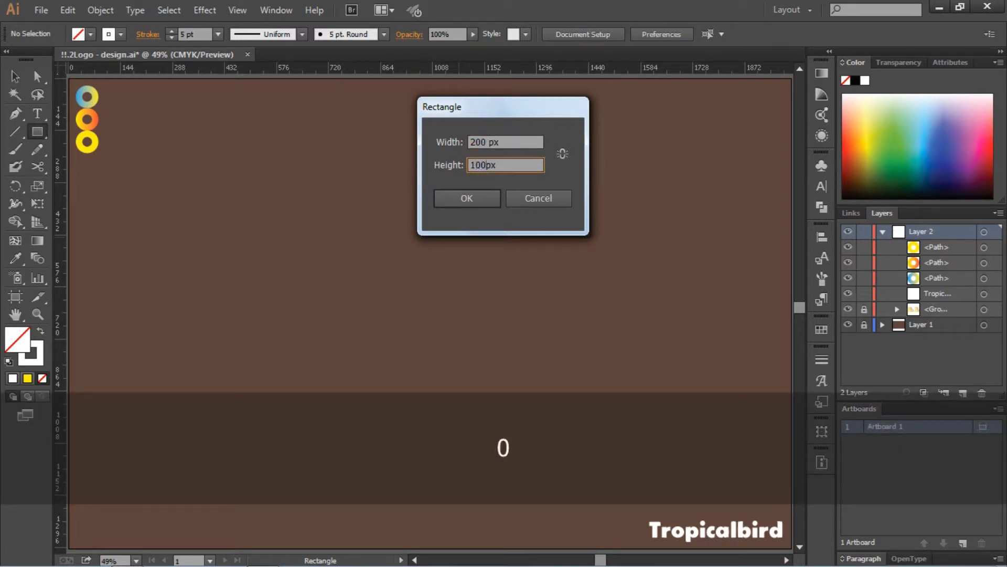
left_click(467, 197)
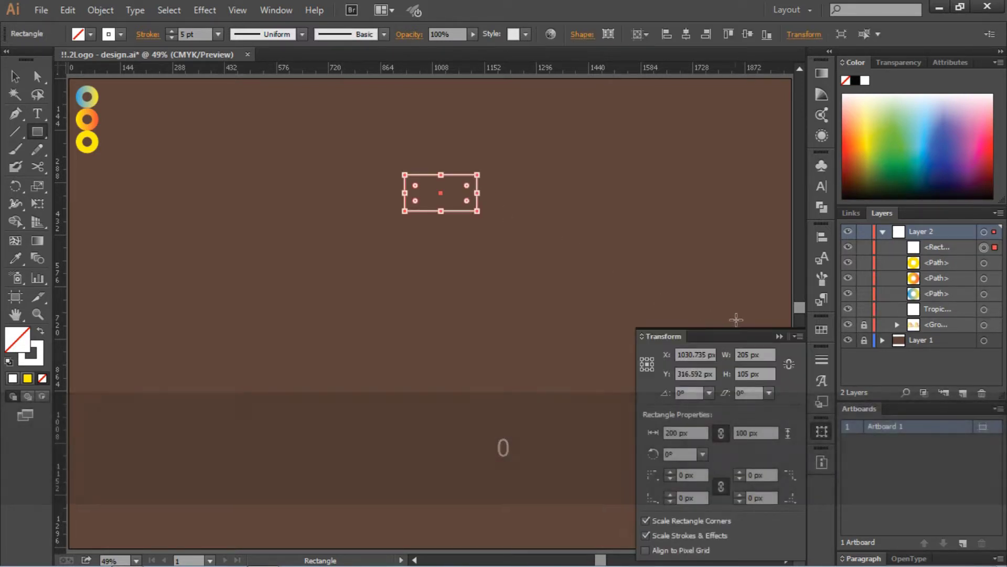
- Draw a 50 × 50 px square and move it above and to the left of the rectangle
left_click(408, 194)
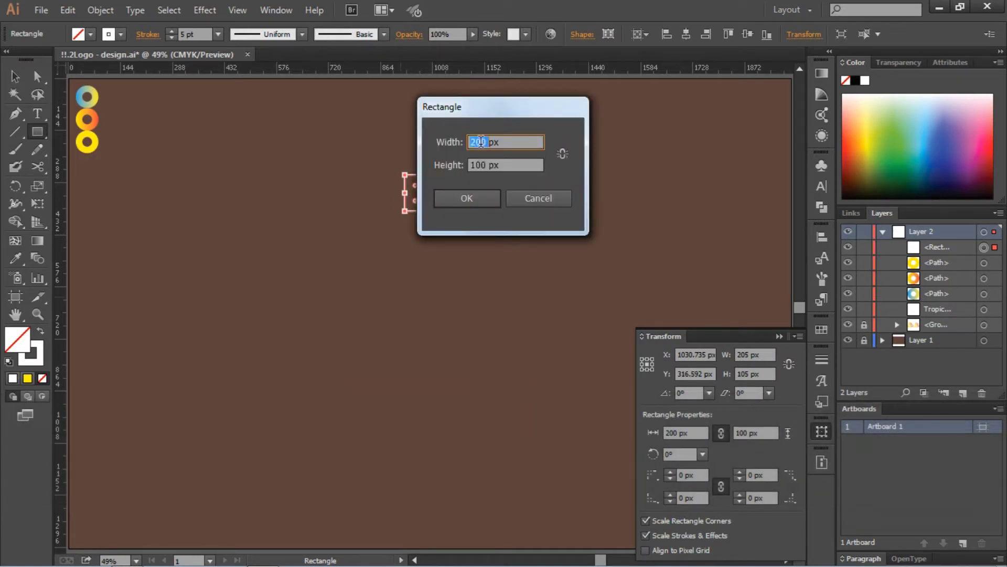
type("500")
key("BackSpace")
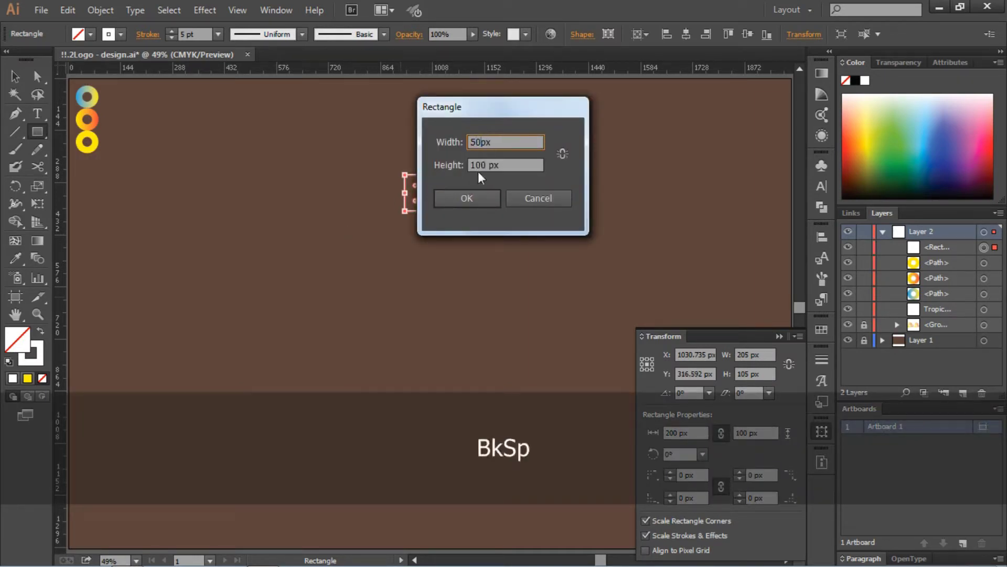
double_click(478, 164)
type("5")
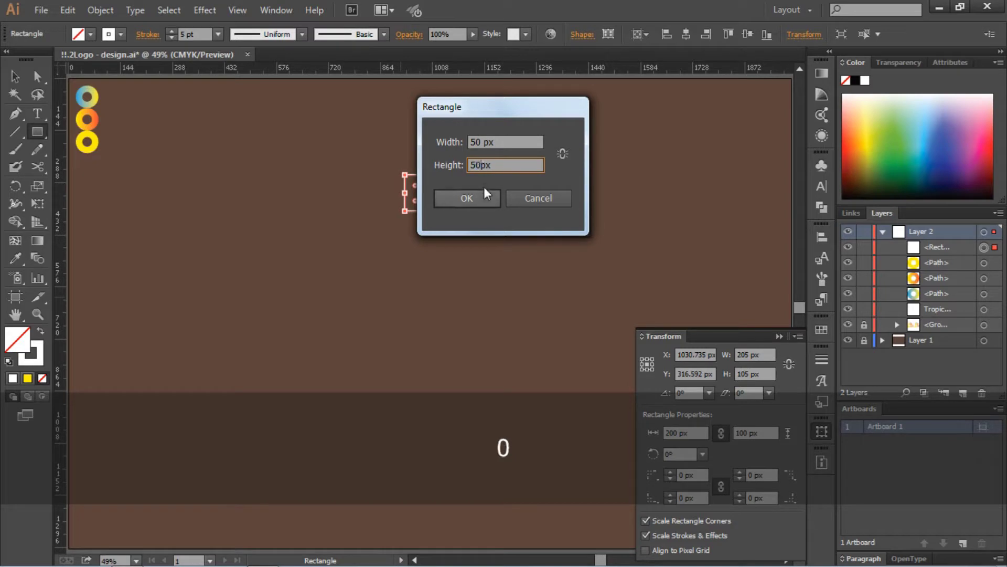
left_click(486, 195)
key("v")
left_click_drag(417, 204, 363, 156)
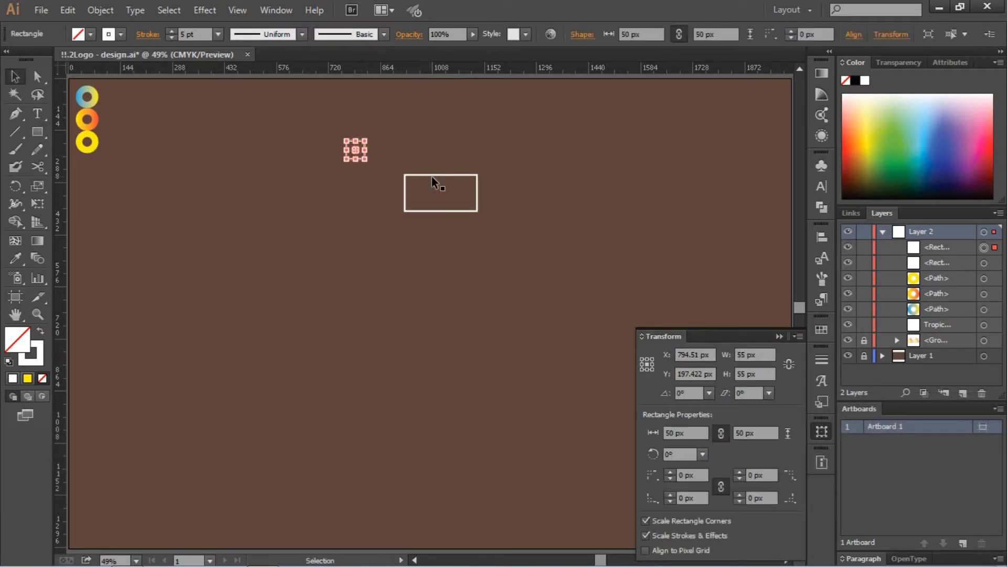
- Add an upright copy of the rectangle to form an L shape and snap the 50 px square against its lower-left outer side
left_click_drag(432, 176, 433, 233)
left_click(491, 218)
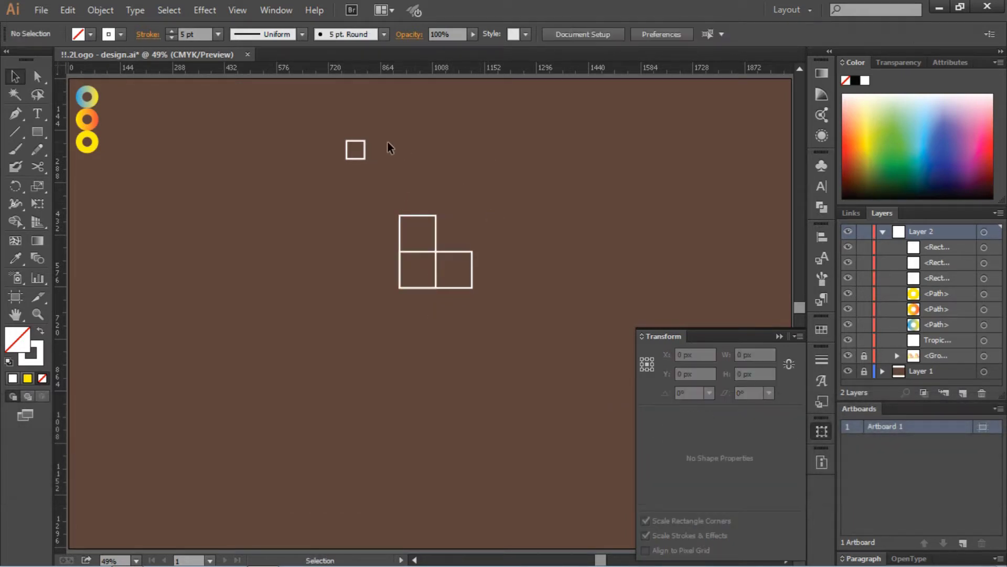
left_click_drag(363, 153, 399, 285)
left_click(470, 323)
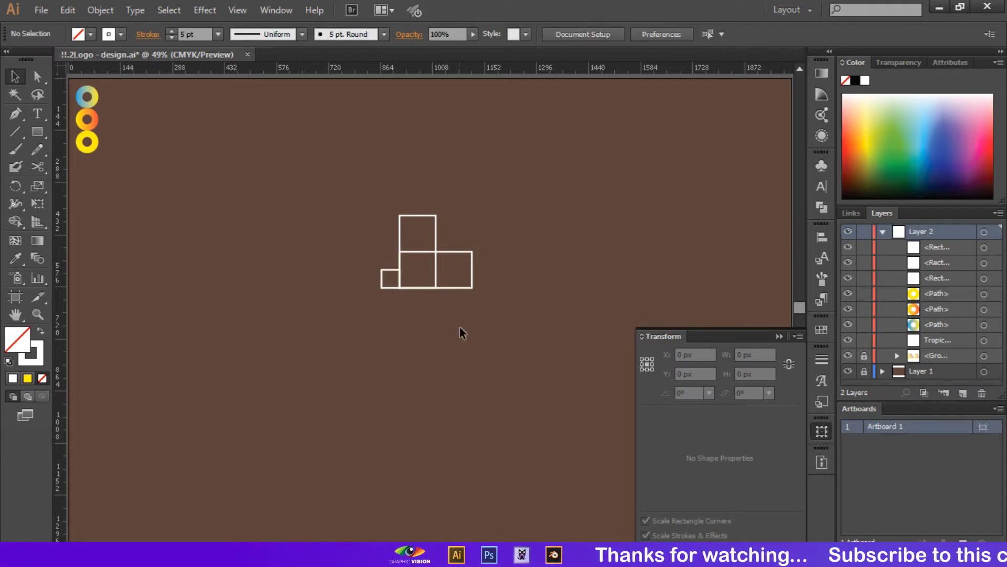
- Move the 50 px square to the centre of the L shape's corner cell
key("ctrl")
key("ctrl+=")
key("ctrl+=")
key("ctrl+=")
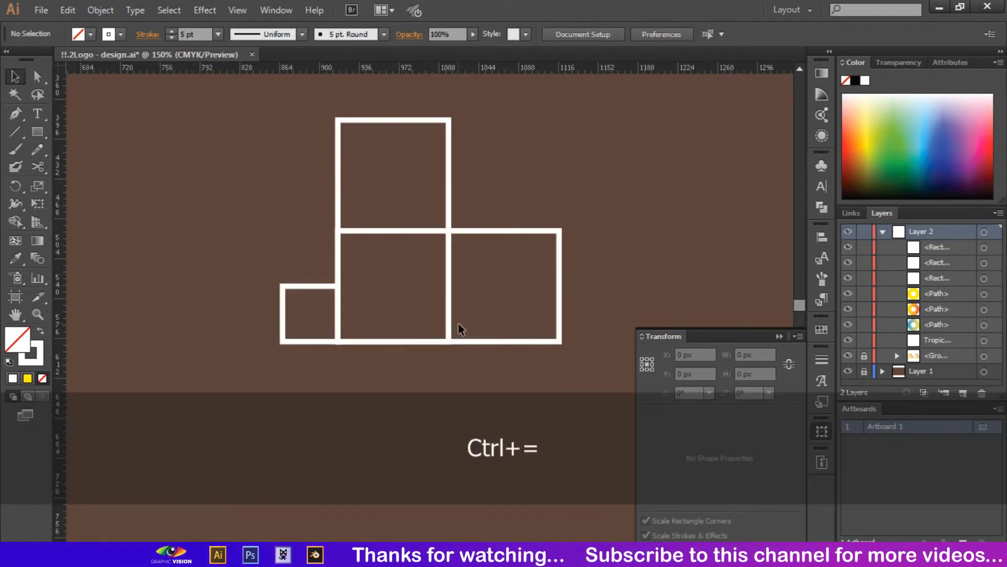
left_click_drag(330, 285, 408, 259)
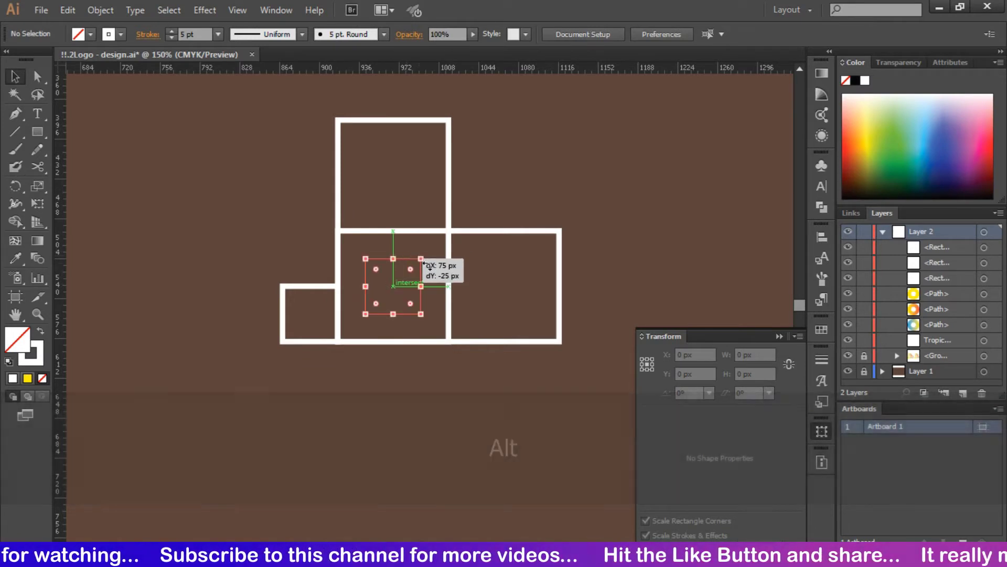
left_click(509, 289)
- Copy the centred square and place the copy on top of the horizontal rectangle, against the upright one's right side
left_click(420, 287)
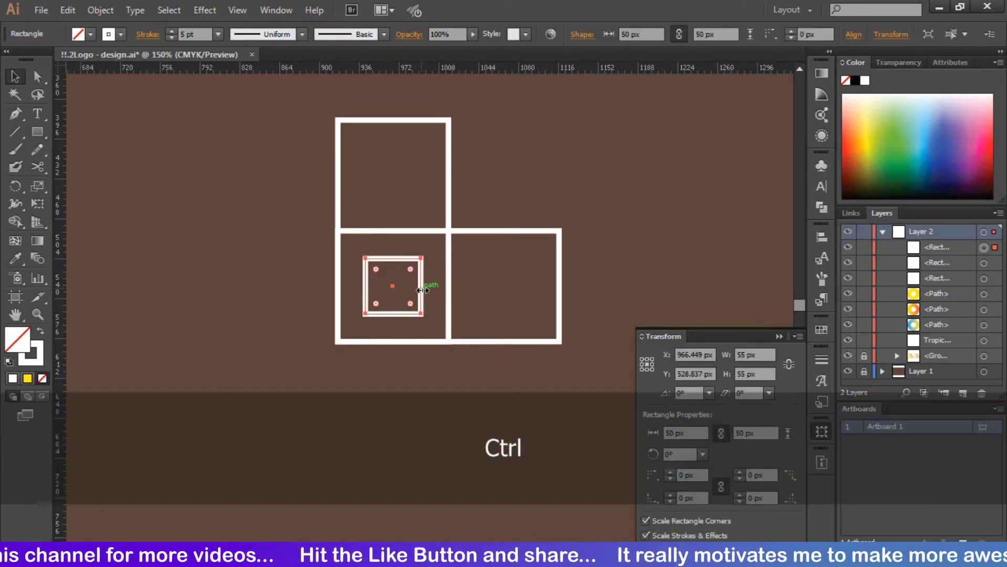
key("ctrl+c")
key("ctrl+v")
left_click(471, 326)
scroll(471, 323, "up", 4)
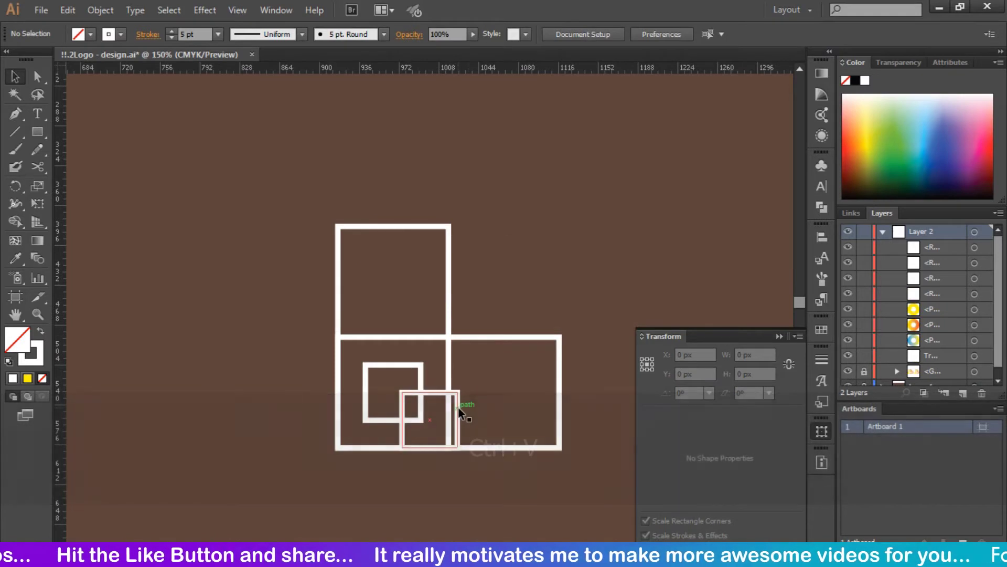
left_click_drag(459, 409, 505, 297)
left_click(549, 274)
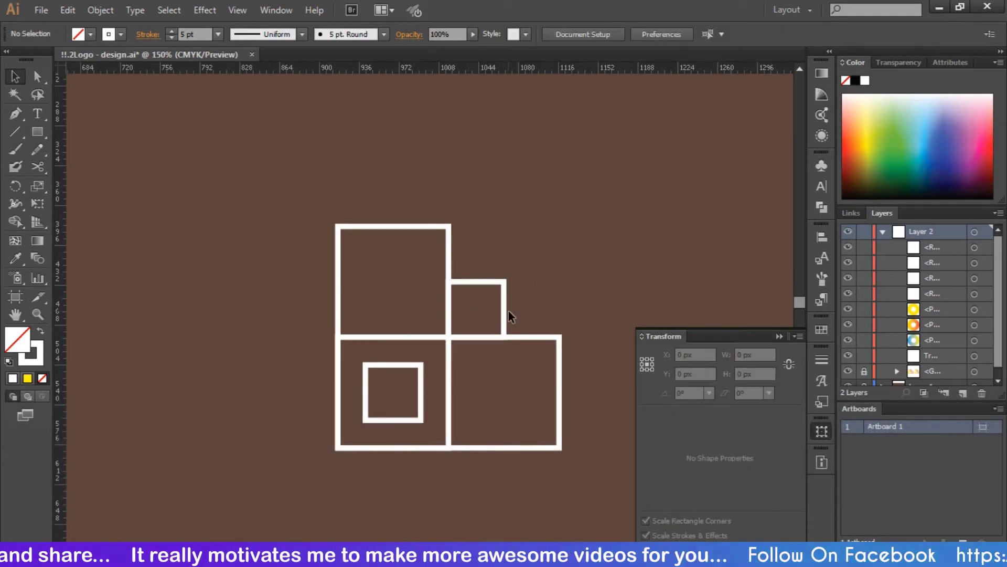
- Paste another 50 px square and place it outside the upright rectangle's lower-left side, level with the base
left_click(507, 312)
key("ctrl+v")
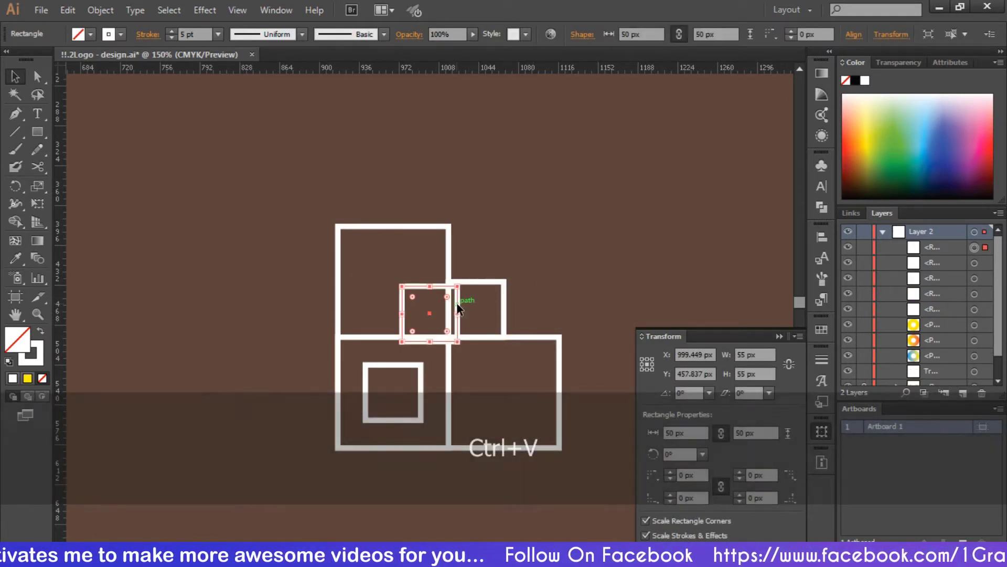
left_click_drag(456, 309, 336, 414)
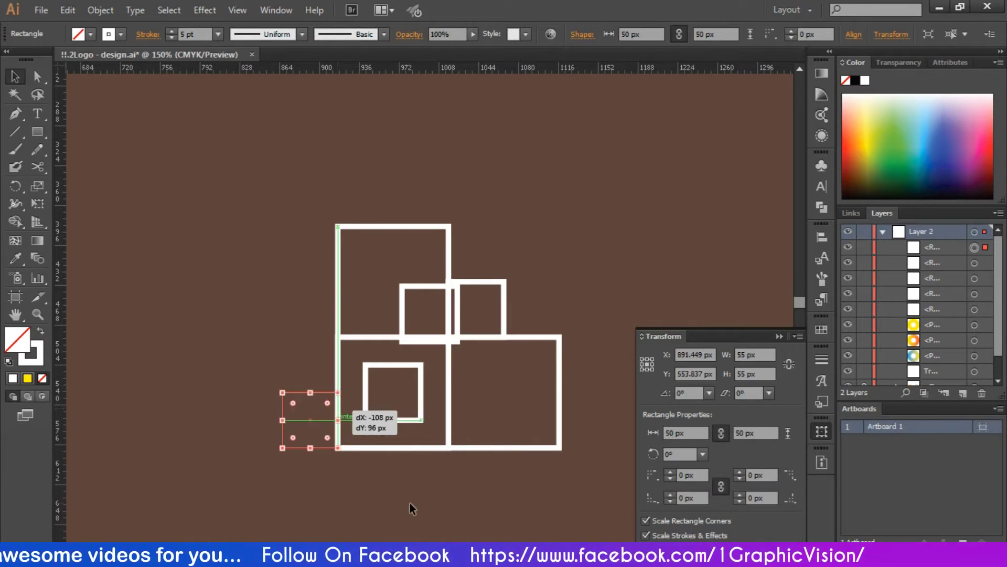
left_click(410, 506)
- Move the square from the corner cell to the empty area above and left of the L shape
left_click_drag(404, 423, 206, 265)
left_click_drag(311, 393, 281, 415)
key("ctrl+z")
left_click(360, 404)
left_click(376, 383)
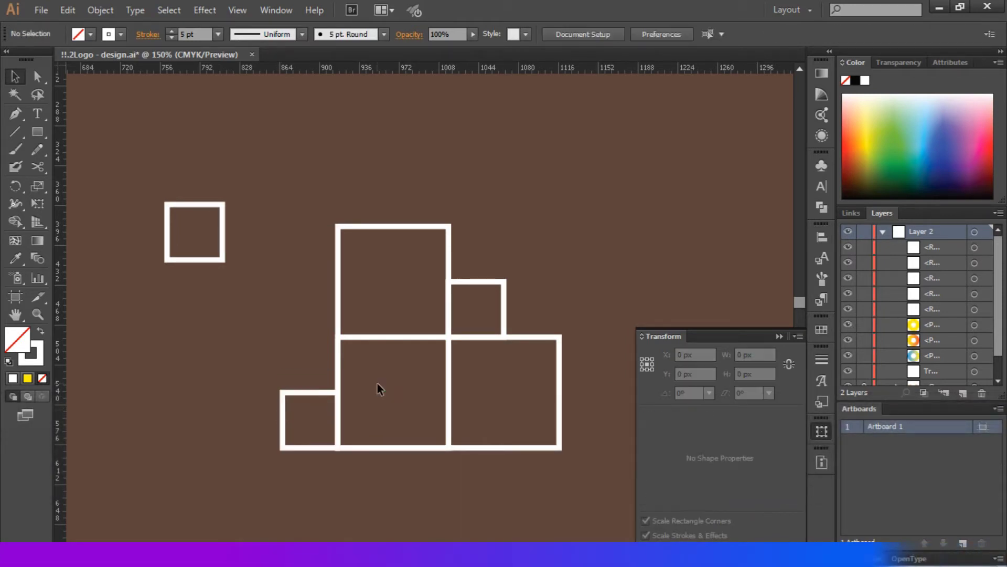
- Examine up close how the outer lower-left square aligns with the L shape's side and base
key("ctrl+equal")
key("ctrl+equal")
key("ctrl+equal")
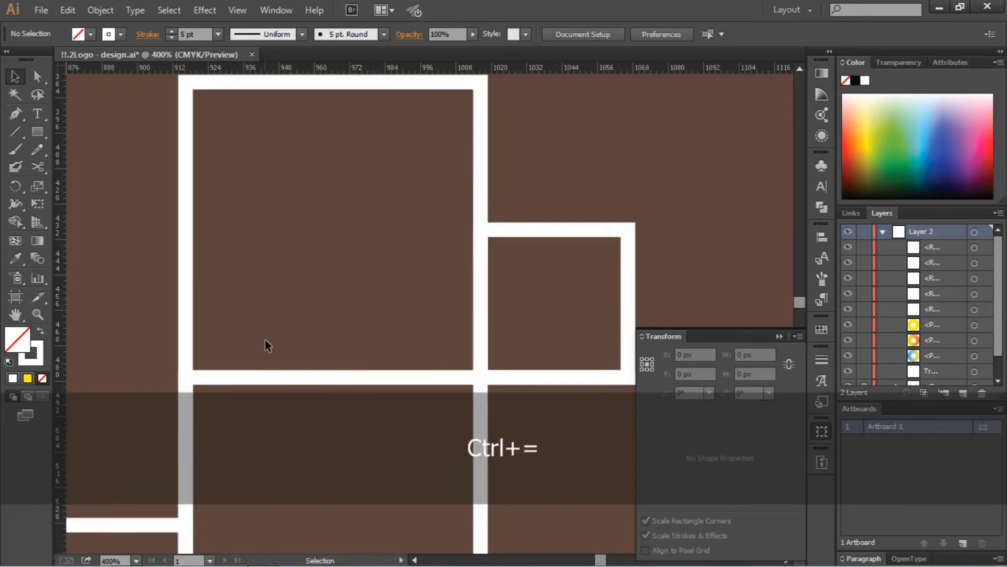
scroll(271, 328, "up", 1)
scroll(273, 325, "left", 5)
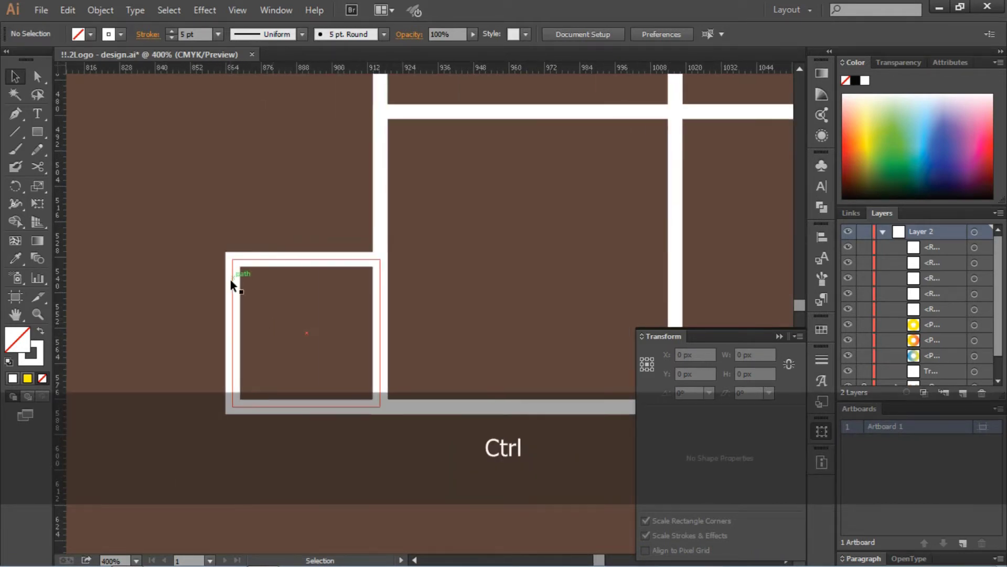
mouse_move(231, 282)
left_mouse_down()
mouse_move(184, 275)
mouse_move(234, 281)
left_mouse_up()
left_click_drag(326, 261, 342, 276)
left_click(459, 296)
key("ctrl+0")
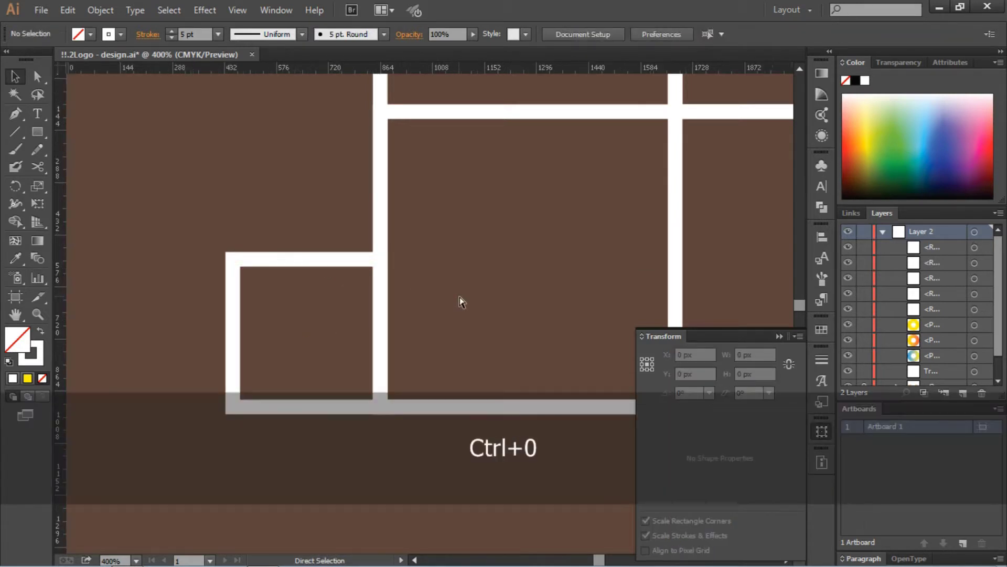
- Paste two copies of the detached 50 px square and centre one in the L shape's upper cell
key("ctrl+equal")
key("ctrl+equal")
key("ctrl+equal")
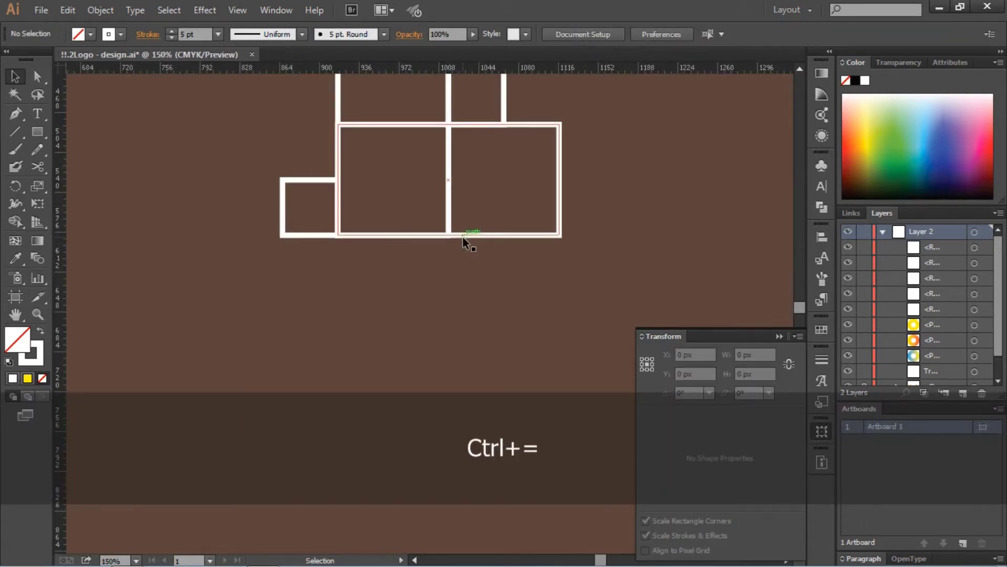
scroll(293, 153, "up", 3)
left_click(223, 171)
key("ctrl+c")
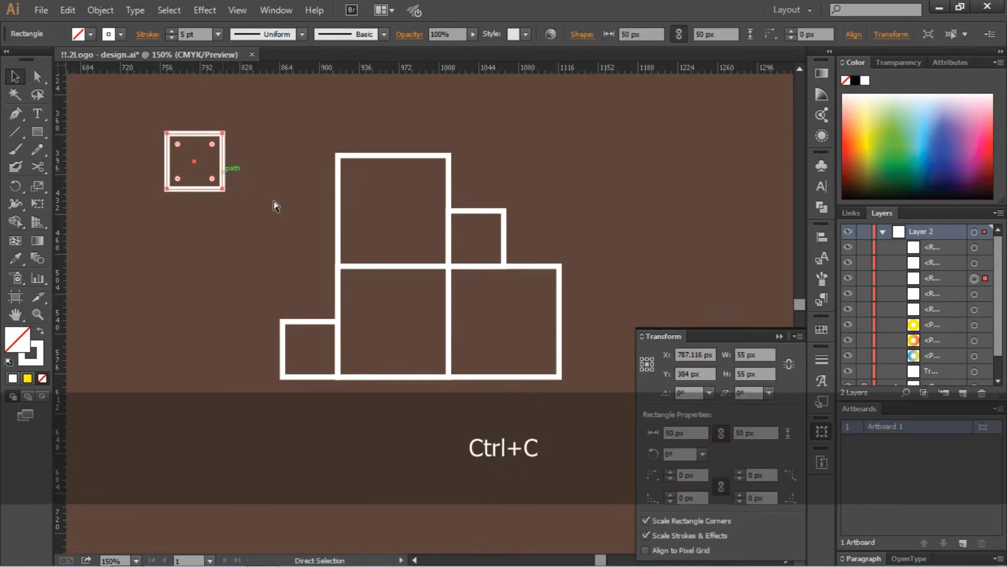
key("ctrl+v")
left_click(477, 306)
left_click_drag(459, 307, 422, 205)
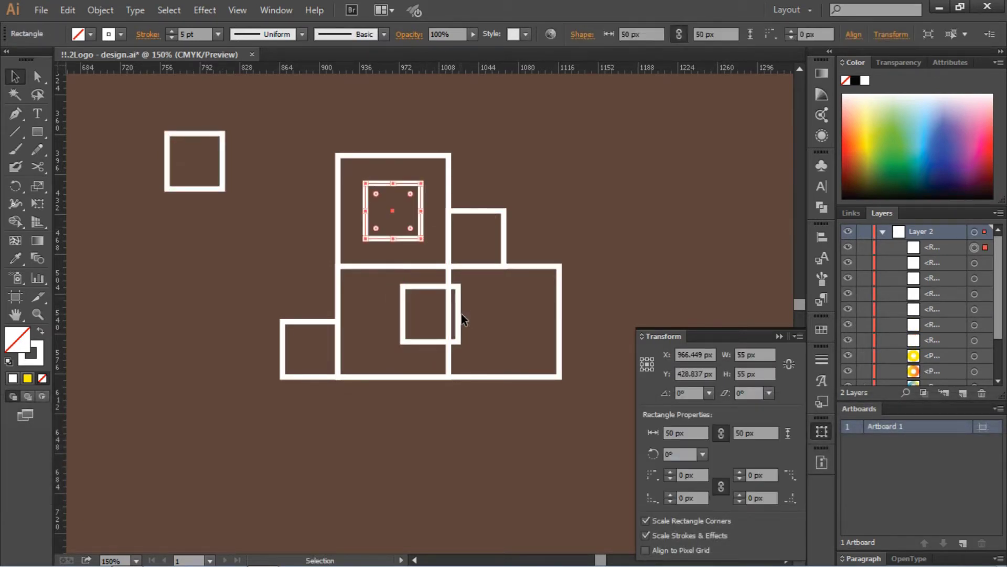
- Centre the second copy in the L shape's right cell and the detached square in the corner cell
left_click_drag(462, 315, 530, 324)
left_click_drag(222, 161, 419, 321)
left_click(493, 340)
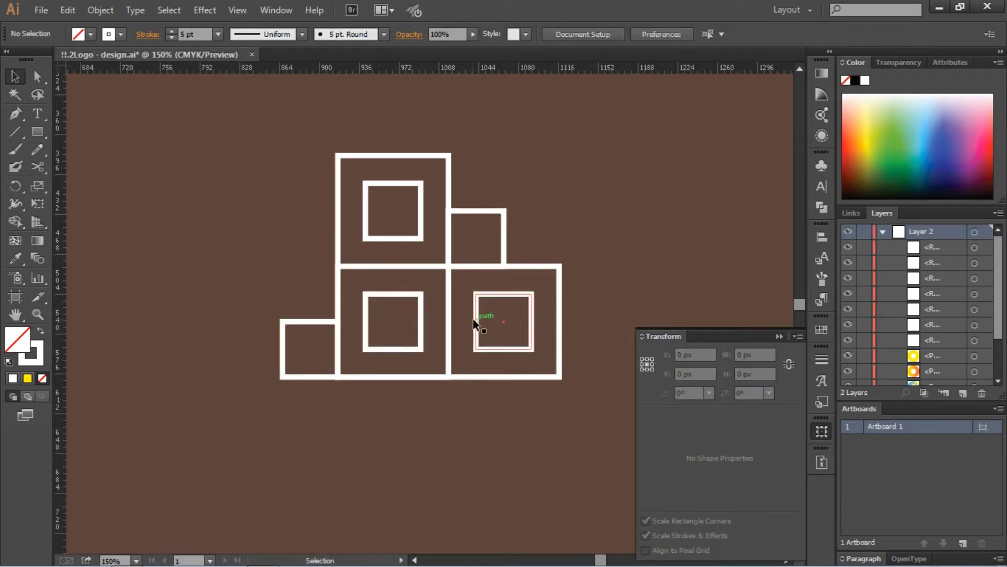
- Add an anchor point midway along the upper inner square's bottom edge and midway along the right inner square's left edge
left_click(474, 323)
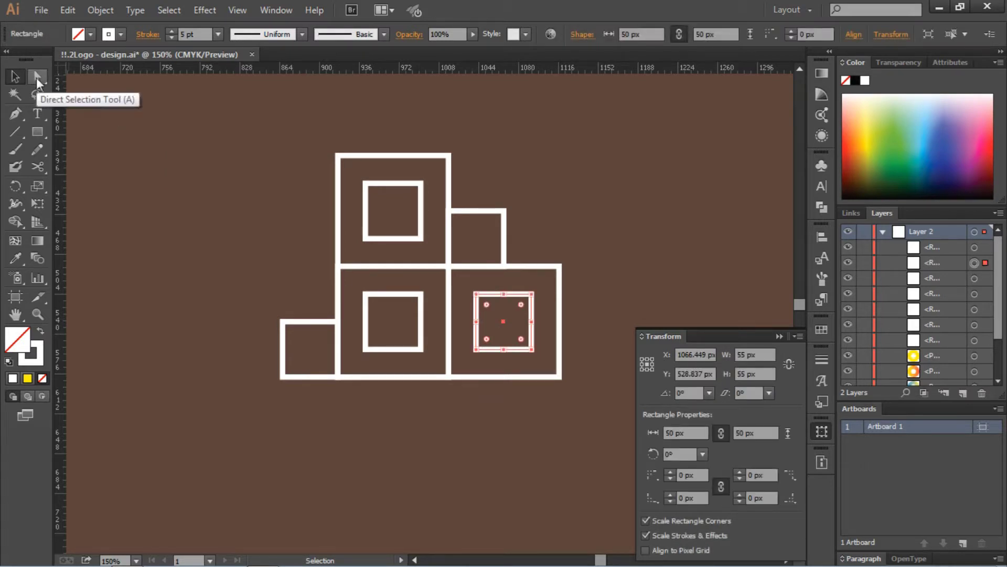
left_click(16, 114)
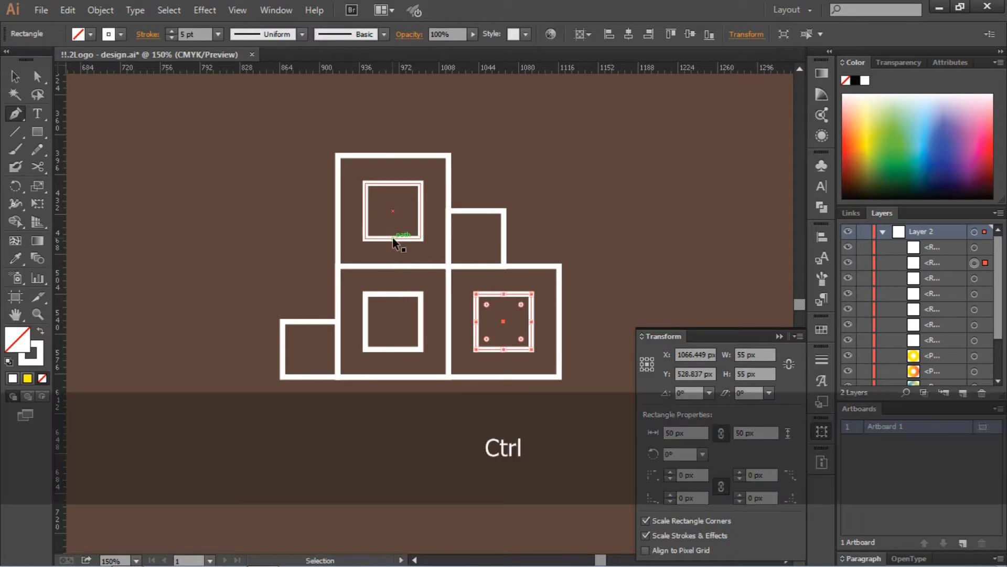
left_click(394, 242, "ctrl")
left_click(393, 240)
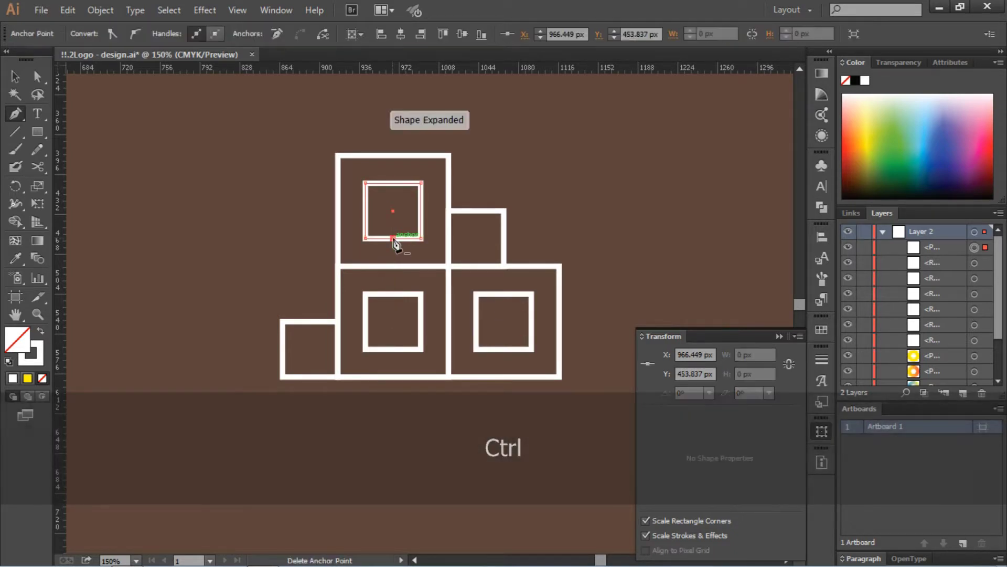
left_click(478, 315, "ctrl")
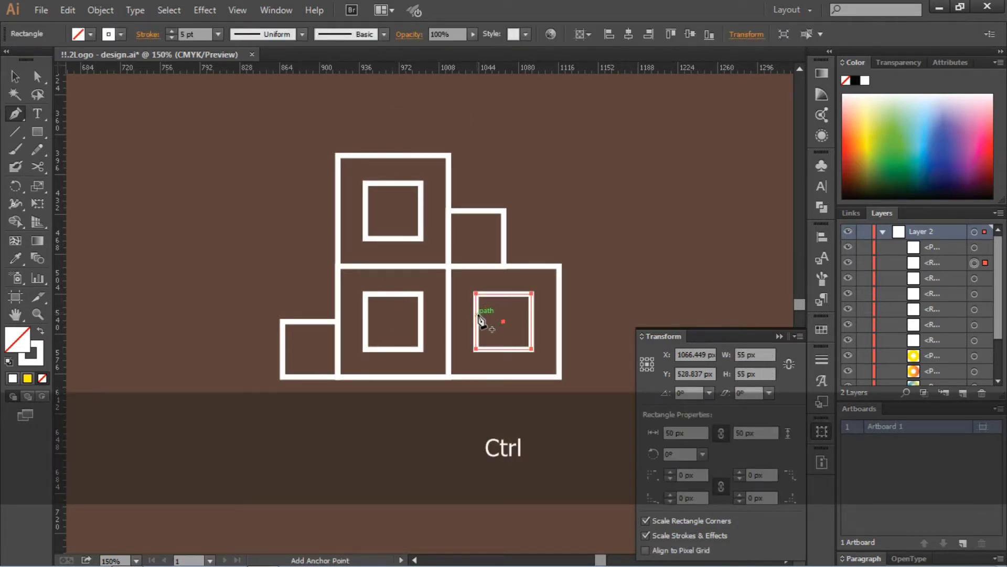
left_click(476, 322)
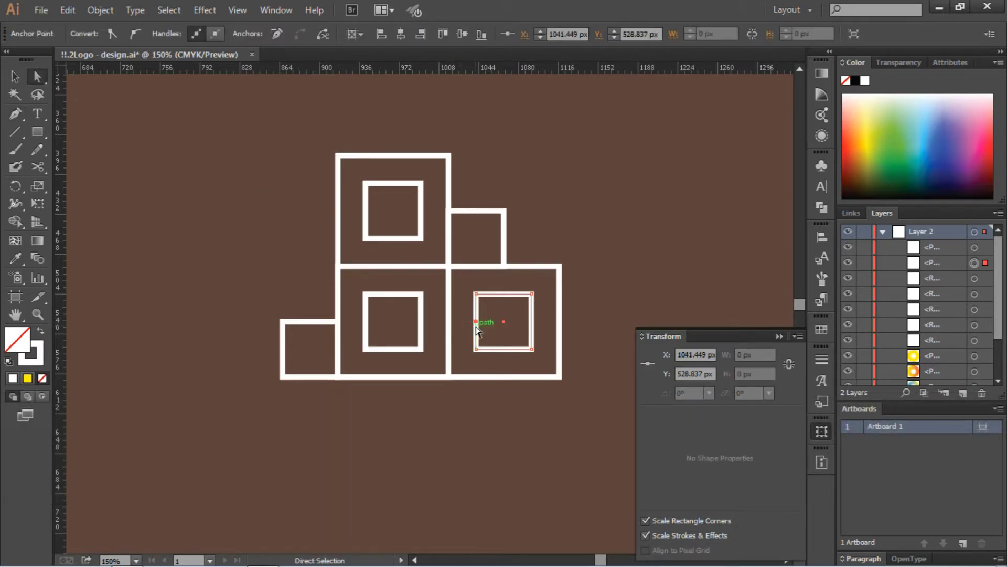
- Delete the two added anchor points to open the right inner square's left side and the upper inner square's bottom side
left_click_drag(476, 322, 476, 322)
key("Delete")
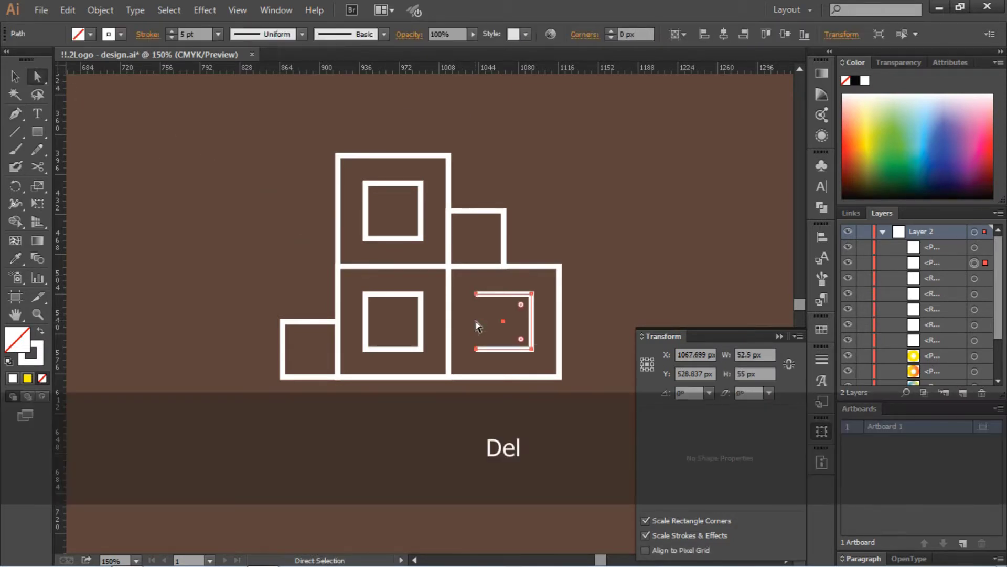
left_click(395, 239)
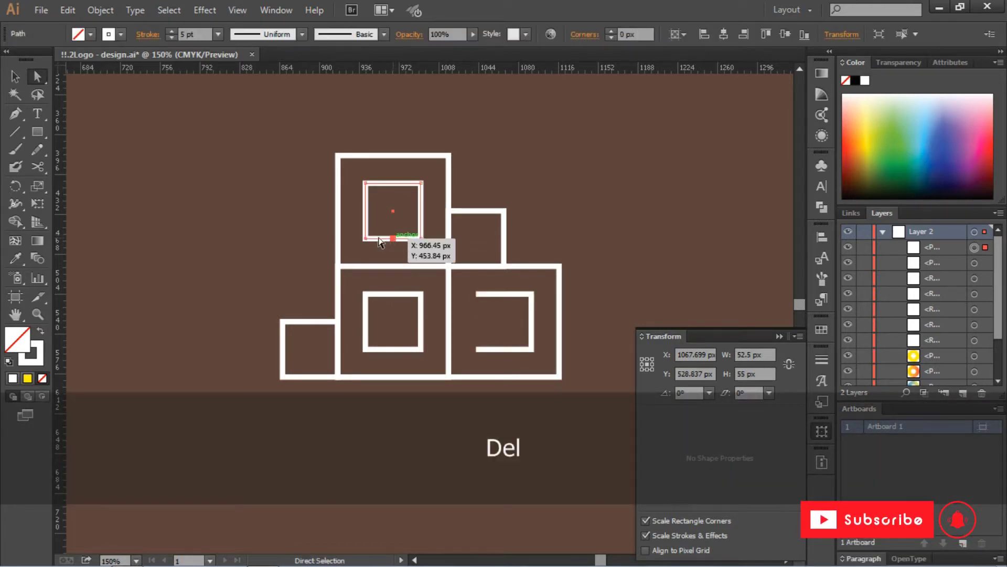
key("Delete")
- Extend the open ends of the upper inner shape down and the right inner shape left to meet the corner cell's edges
left_click_drag(359, 232, 420, 268)
mouse_move(462, 341)
left_mouse_down()
mouse_move(478, 349)
mouse_move(451, 346)
left_mouse_up()
left_click(483, 452)
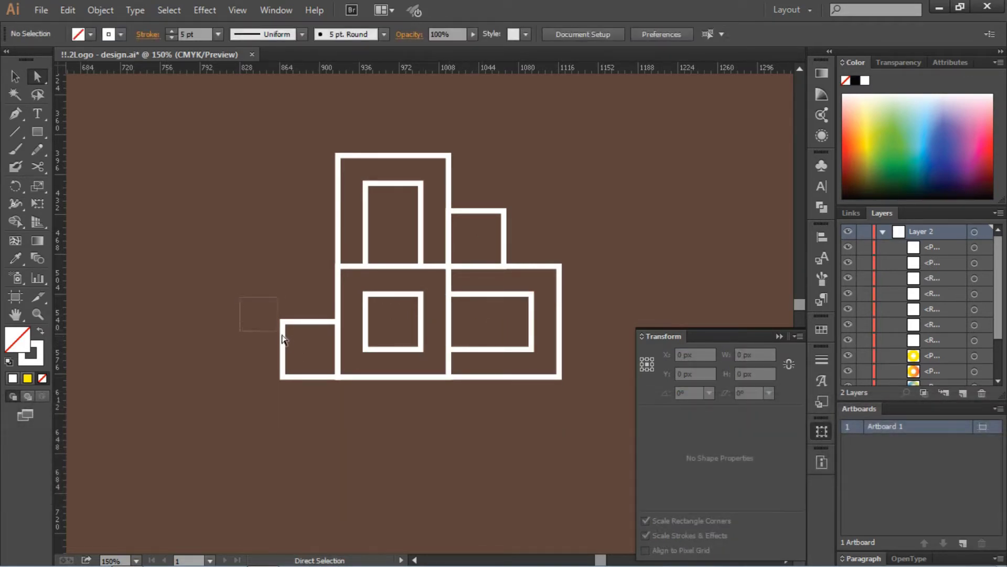
- Round the upper-left corner of the outer lower-left square fully into a quarter circle
left_click_drag(300, 339, 430, 446)
left_click(430, 445)
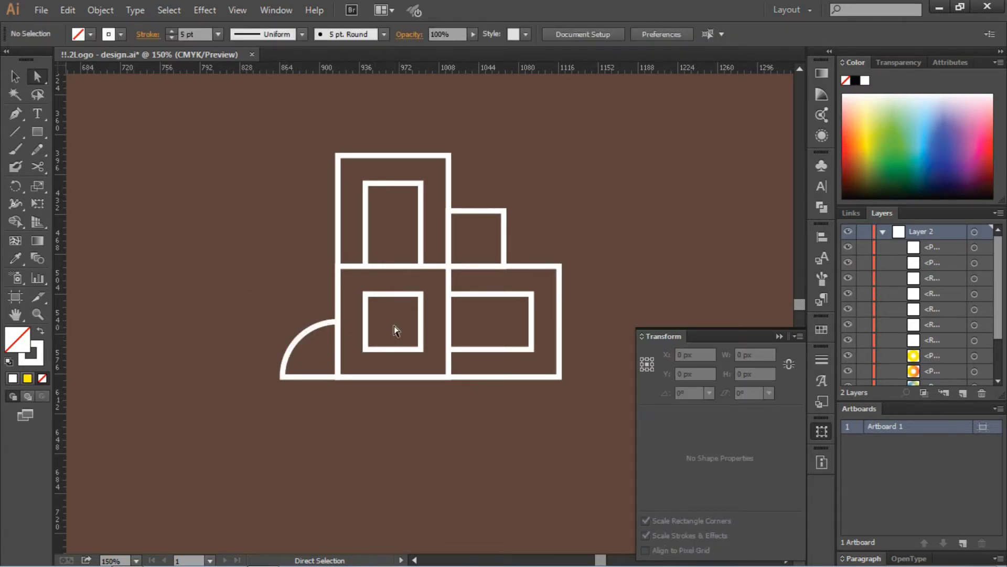
- Round all corners of the square inside the corner cell to 25 px so it forms a circle
left_click(385, 297)
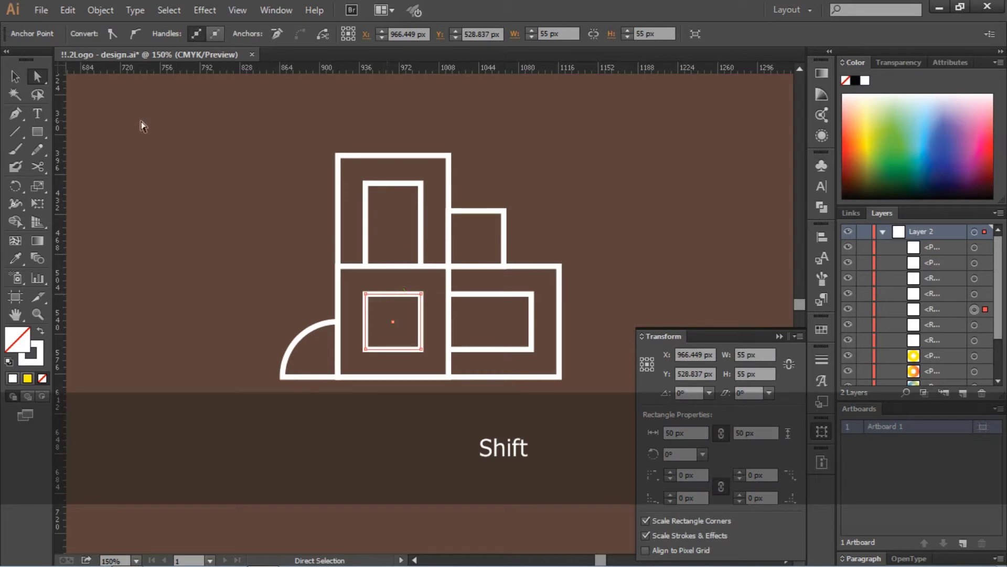
key("ctrl")
left_click_drag(377, 308, 423, 339)
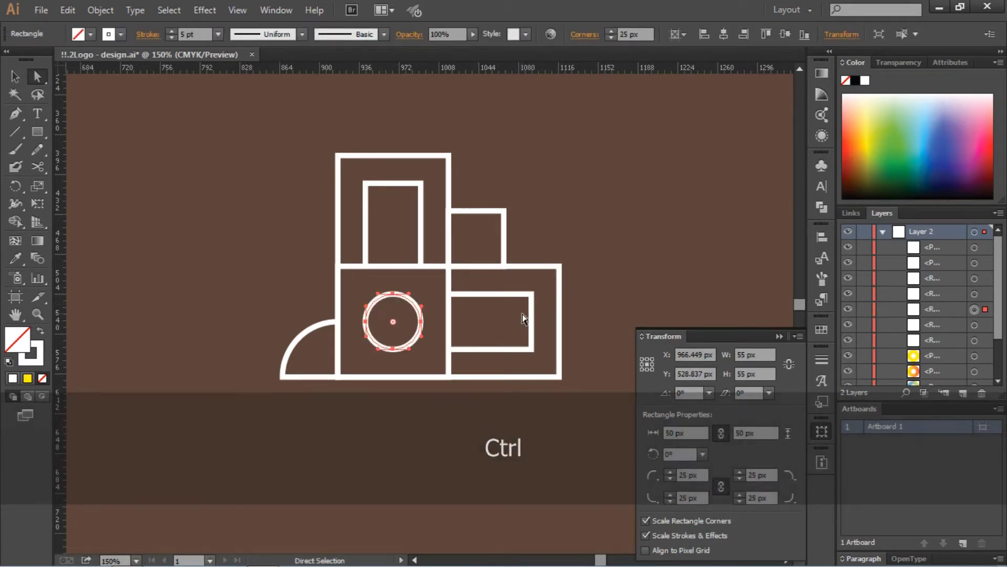
- Round the lower-right corner of the small square beside the tall rectangle to 50 px
left_click(503, 233)
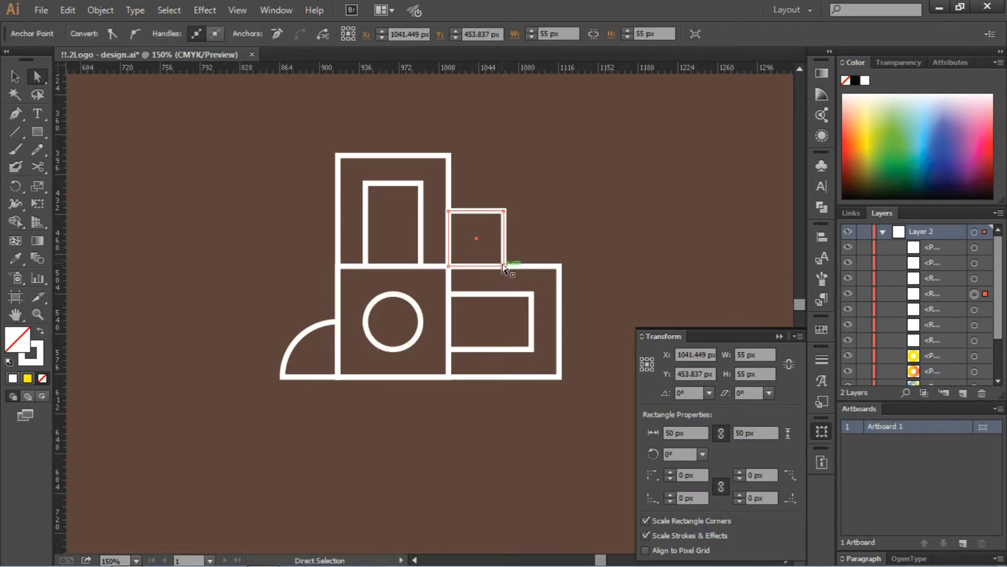
left_click(503, 267)
left_click_drag(495, 254, 441, 185)
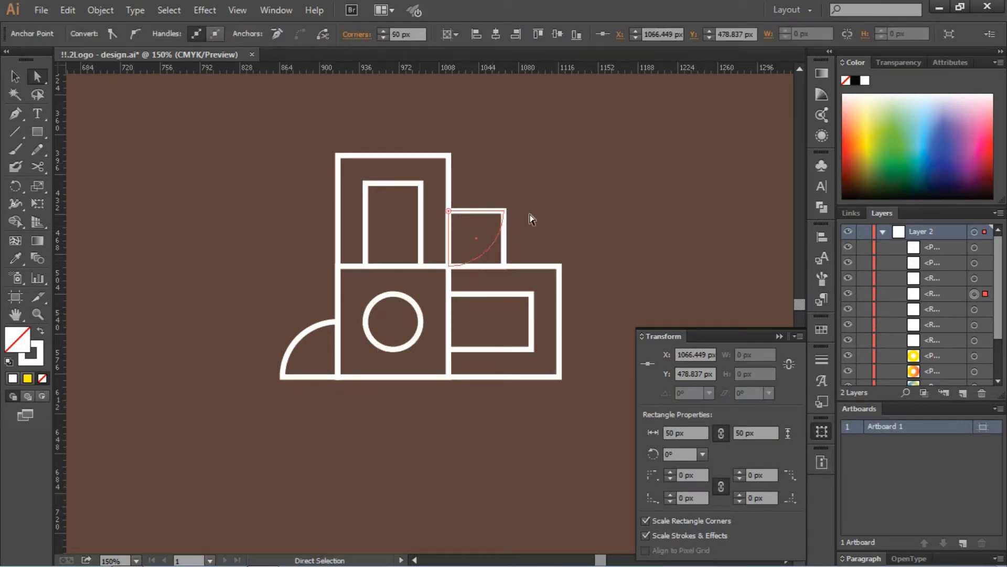
left_click_drag(531, 220, 549, 226)
left_click(547, 224)
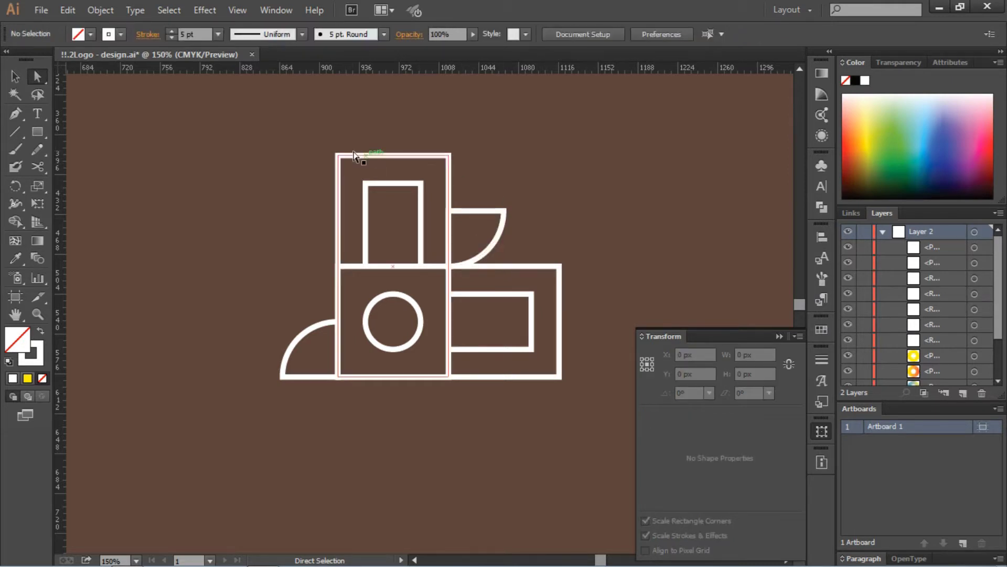
- Round the upper-left corner of the upper inner shape fully and that of the tall outer rectangle to about 74 px
left_click(366, 184)
left_click_drag(371, 198, 462, 270)
left_click(341, 157)
left_click_drag(353, 167, 423, 239)
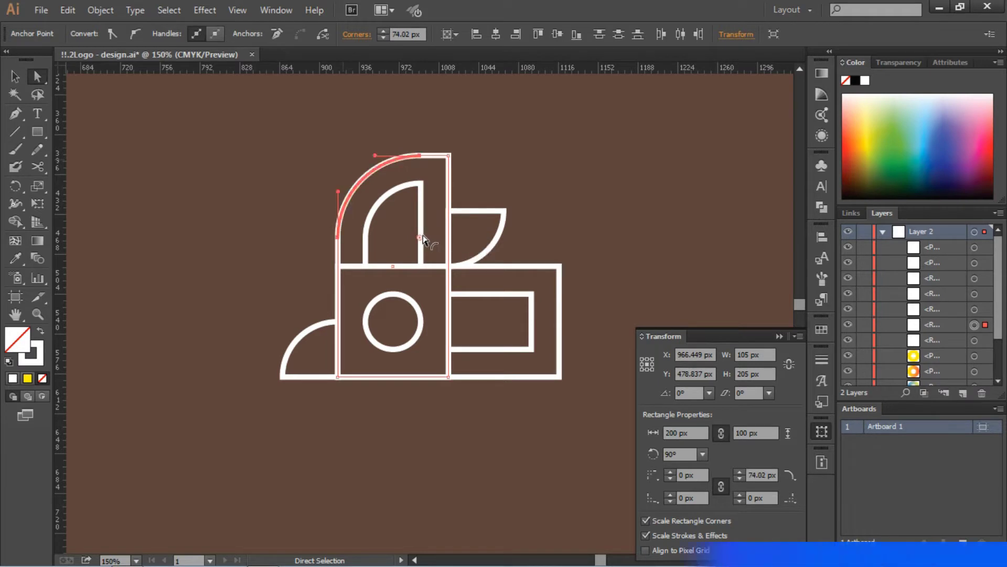
left_click(533, 148)
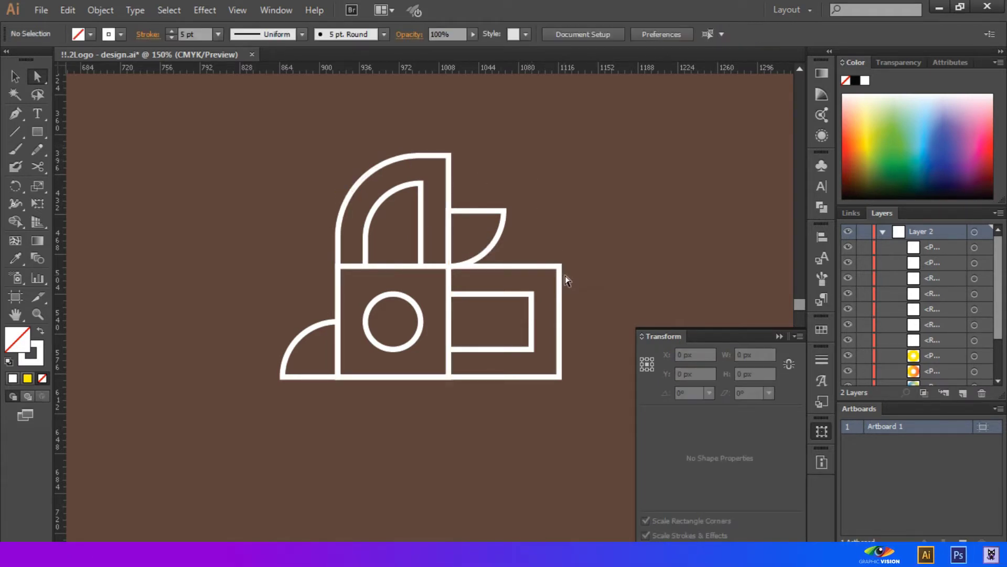
- Round the right-hand corners of the right inner shape to 25 px and those of the wide outer rectangle fully
left_click_drag(547, 292, 450, 317)
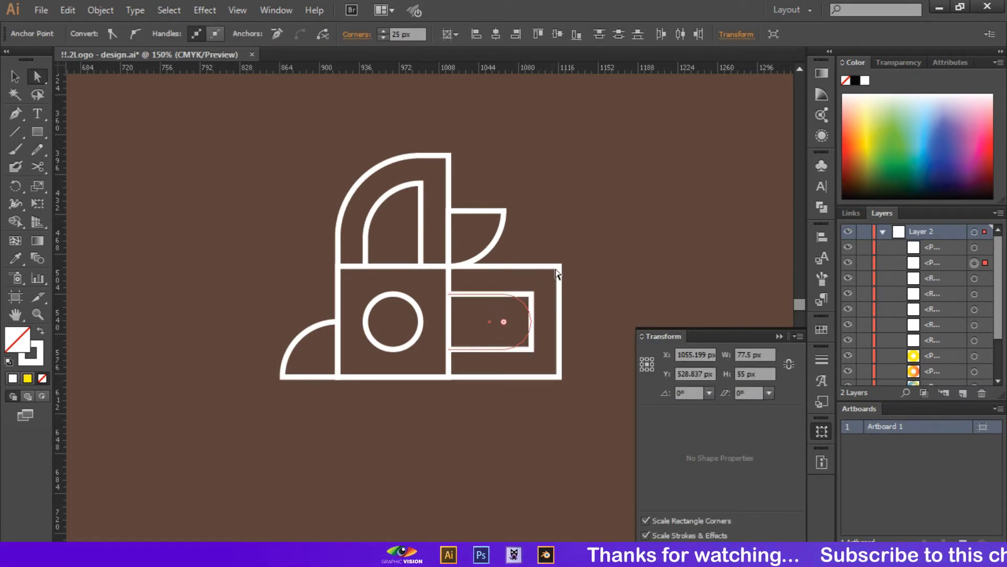
left_click_drag(543, 412, 542, 413)
left_click_drag(550, 364, 461, 315)
left_click(606, 253)
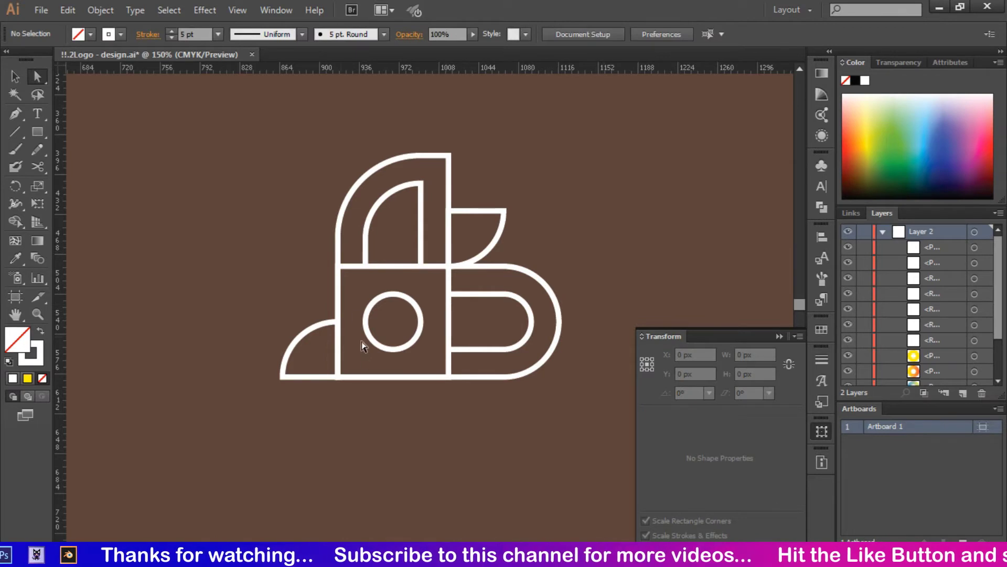
- Round the corner cell's upper-left, lower-left and lower-right corners, belonging to the two overlapping outer rectangles, to 50 px
left_click(340, 268)
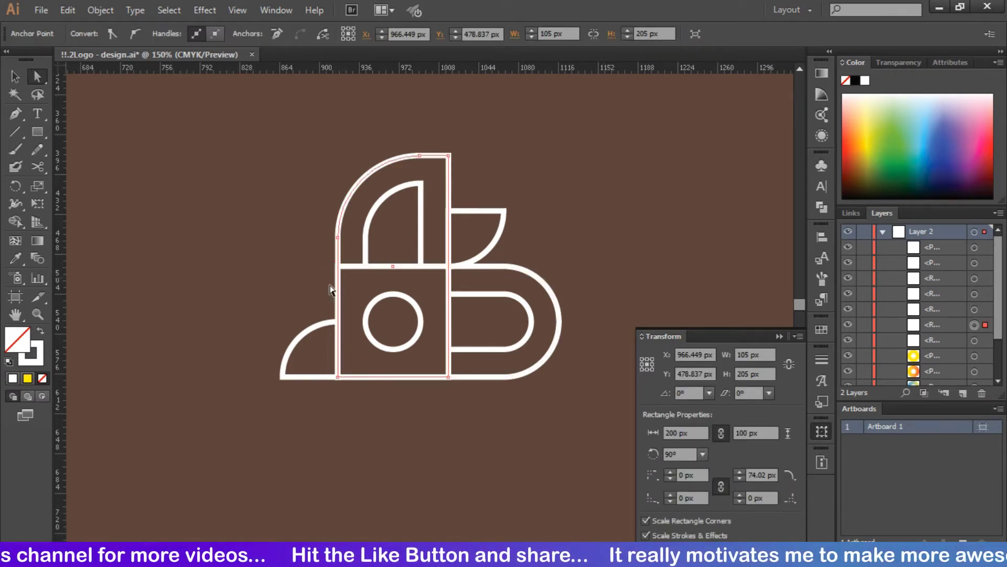
left_click(344, 269)
left_click(341, 370, "shift")
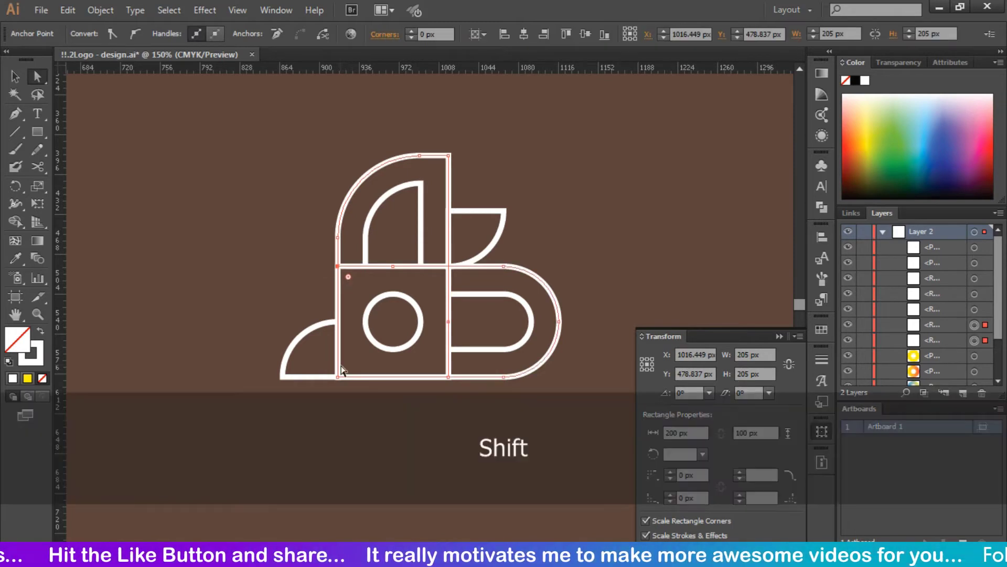
left_click(448, 377, "shift")
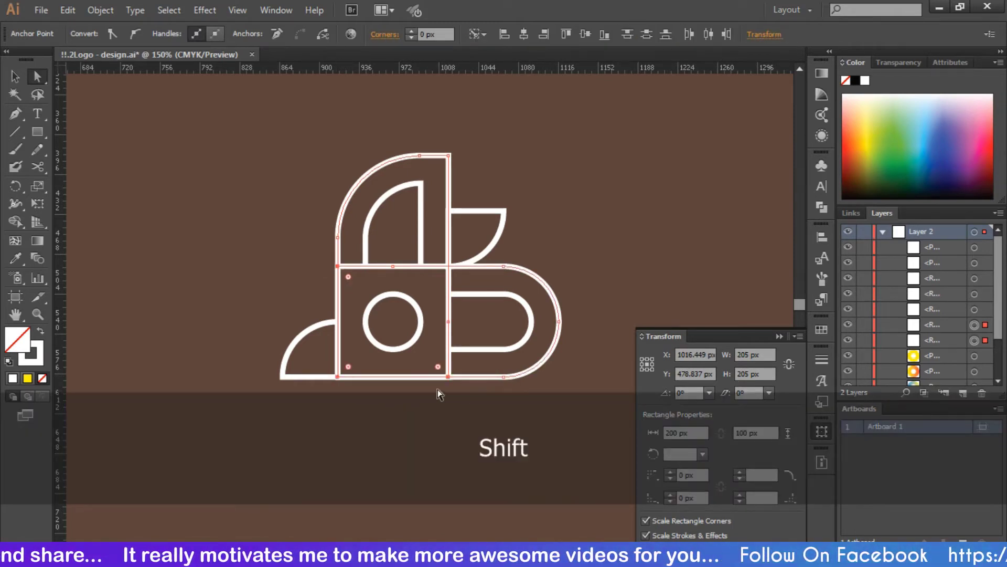
left_click_drag(437, 367, 393, 321)
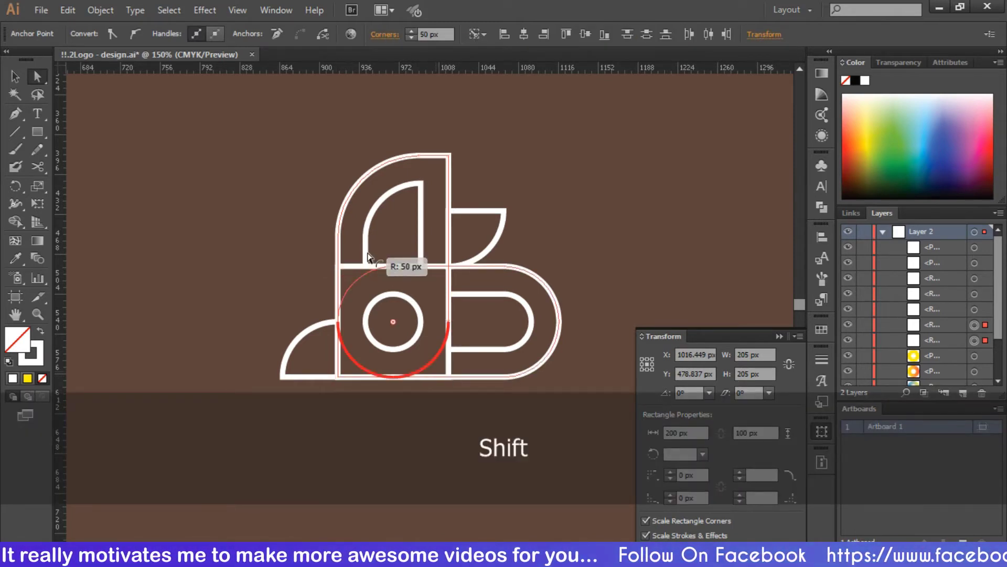
left_click(410, 447)
- Extend the right inner shape's lower open end and the upper inner shape's left open end to meet the rounded cell's outline
left_click_drag(448, 348, 441, 350)
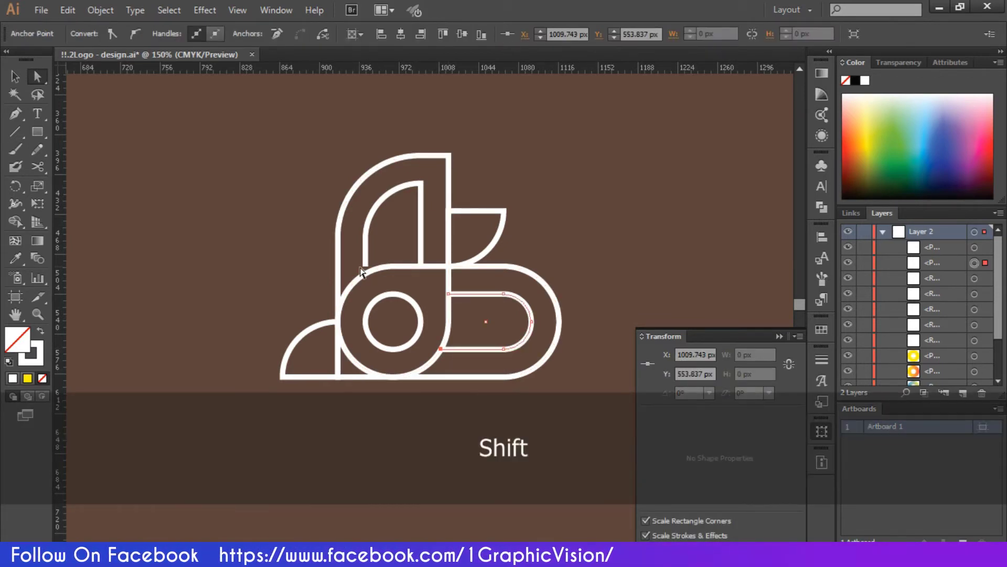
left_click_drag(365, 265, 369, 279)
left_click(601, 259)
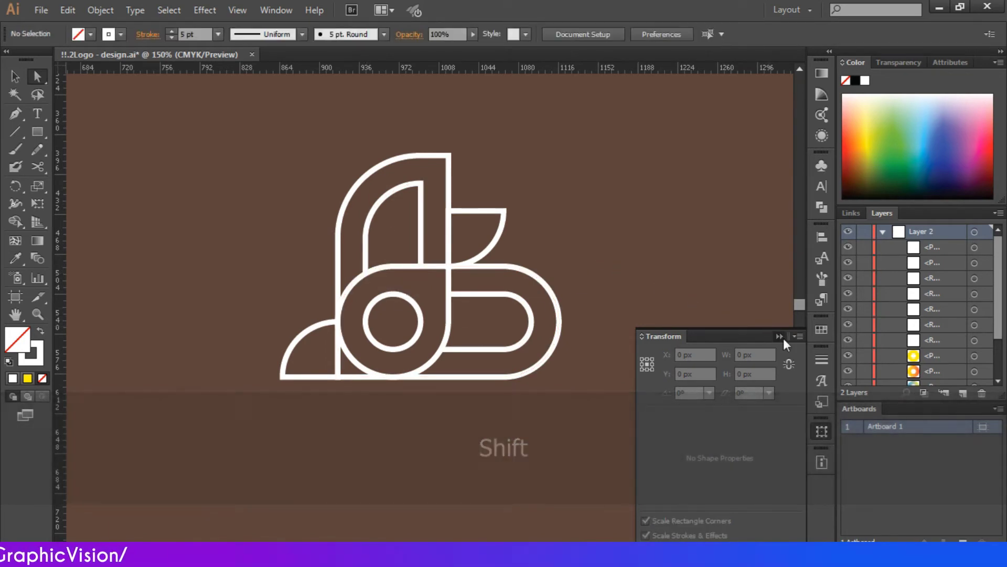
- Set the stroke weight of all the logo's paths to 17 pt
left_click(739, 317)
left_click(14, 76)
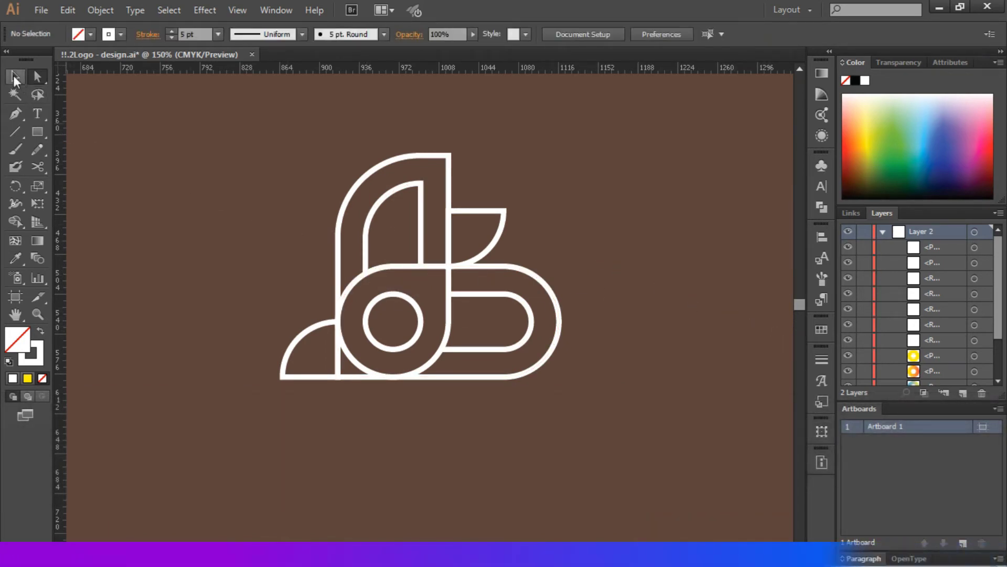
left_click_drag(247, 118, 590, 438)
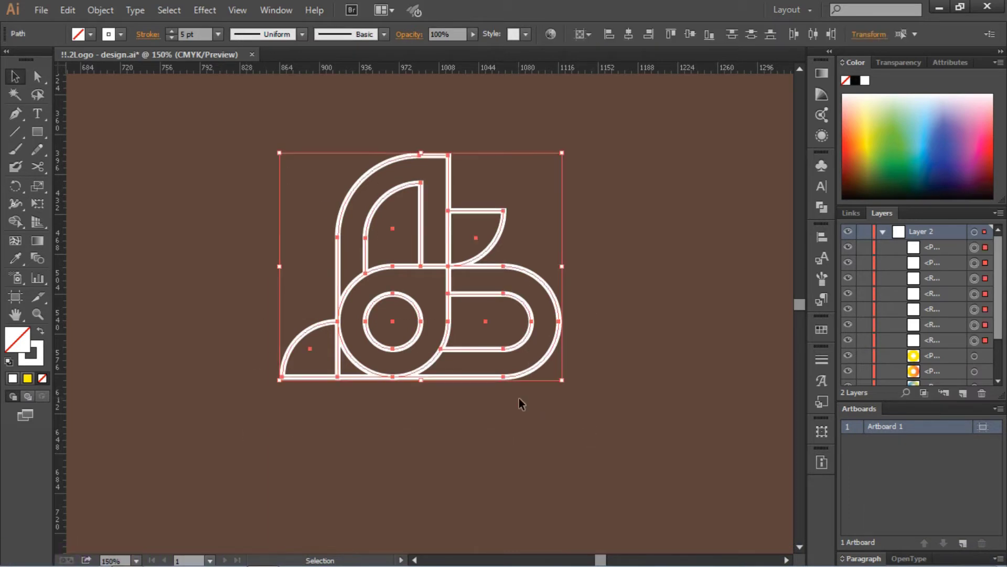
left_click(199, 35)
type("17")
key("Return")
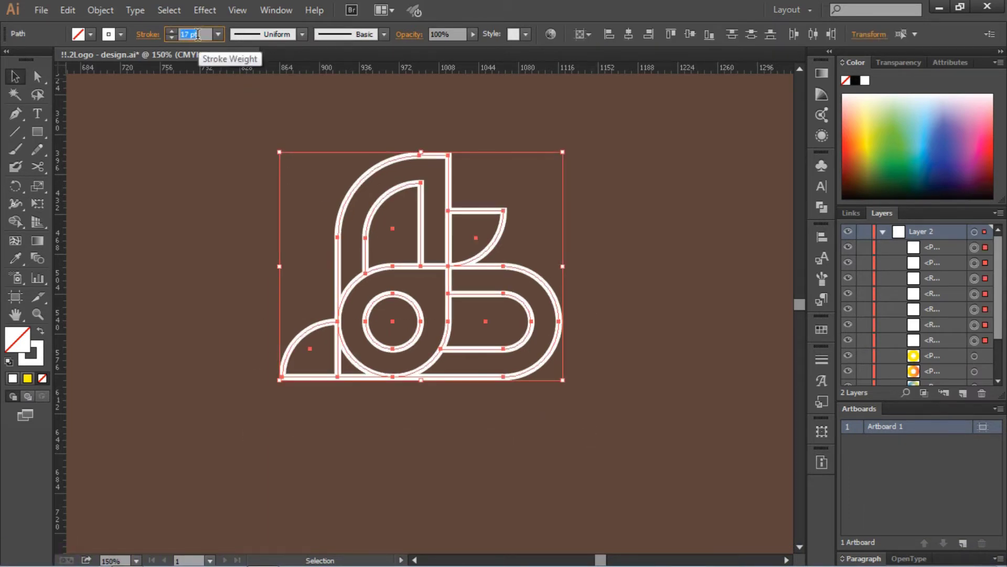
key("Down")
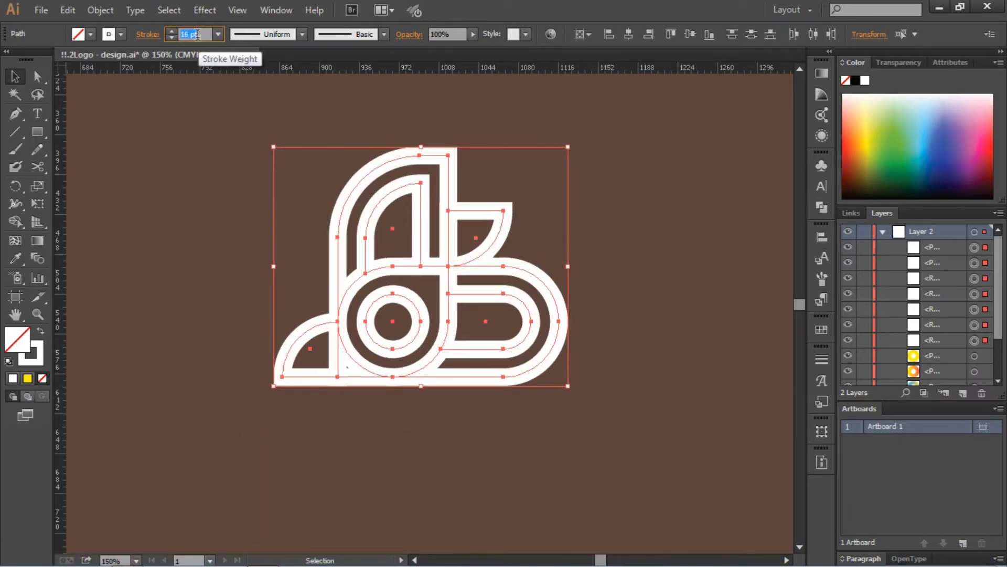
left_click(224, 160)
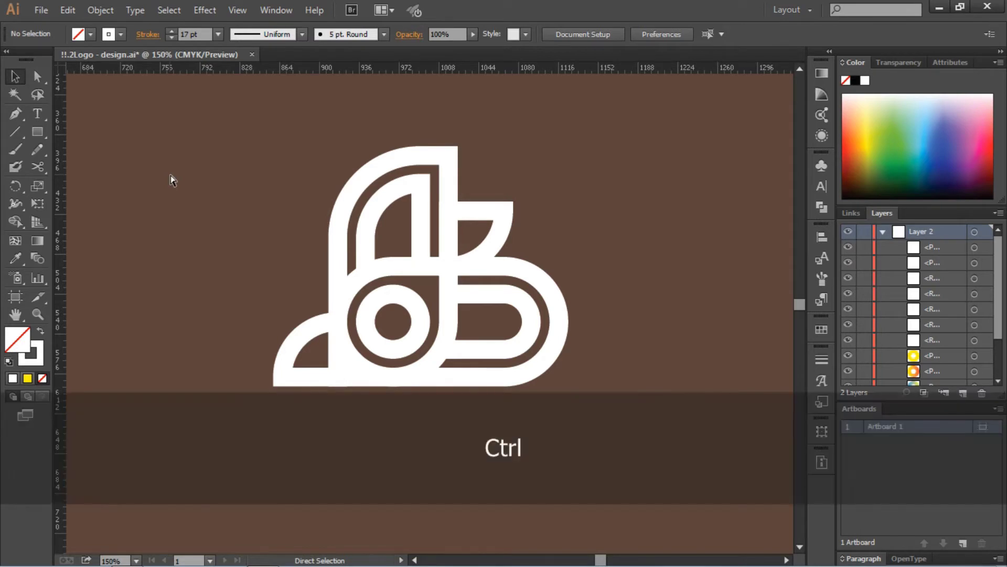
key("ctrl+0")
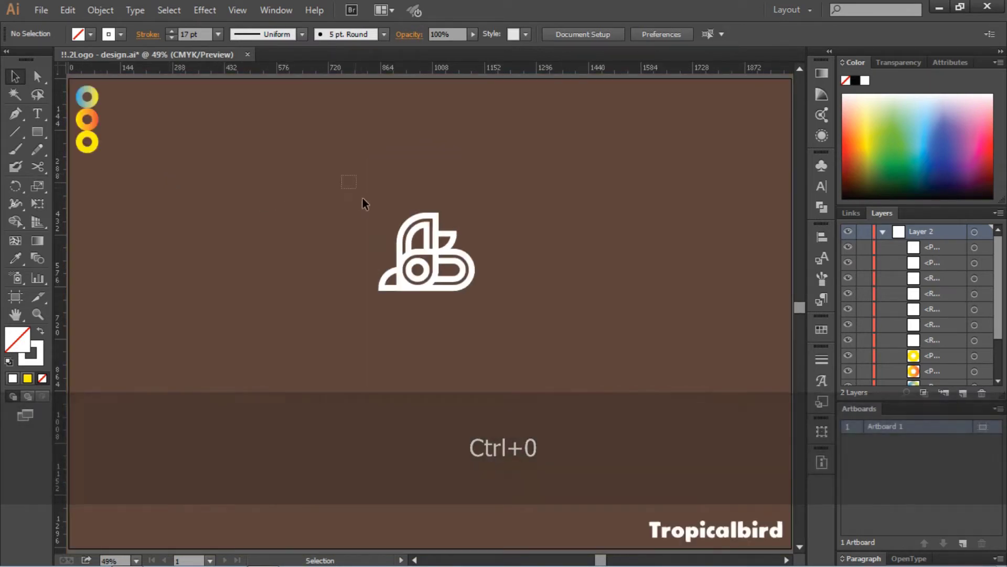
left_click_drag(342, 174, 501, 329)
right_click(452, 281)
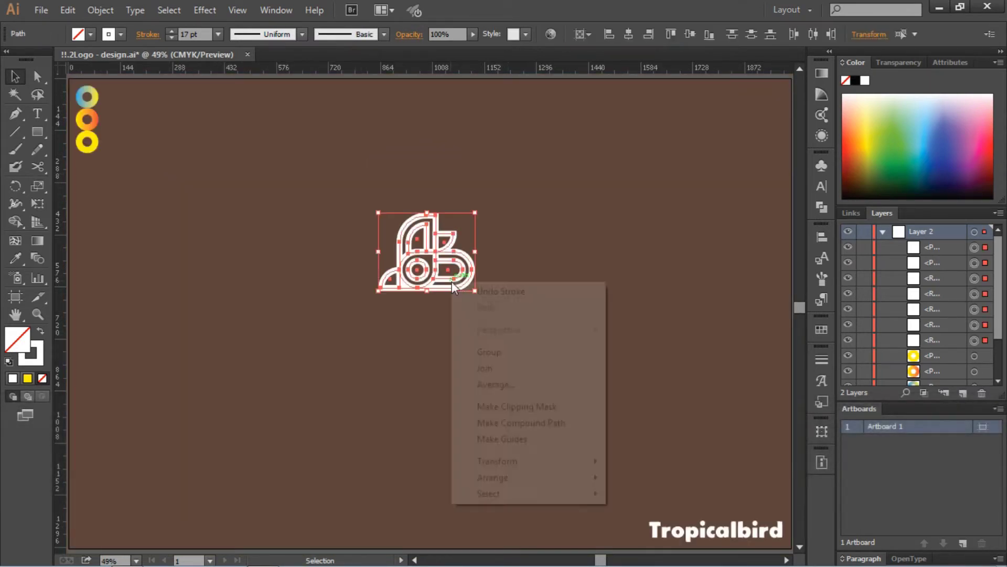
left_click(498, 353)
left_click(493, 231)
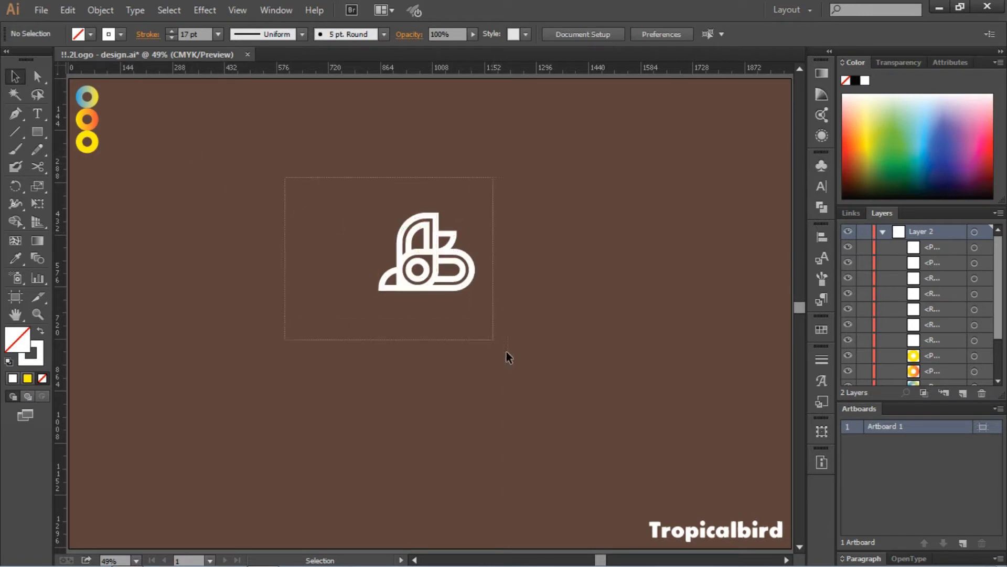
left_click_drag(506, 351, 506, 351)
- Move the three colored sample rings from the artboard's corner to just left of the logo
left_click_drag(99, 171, 84, 171)
left_click_drag(93, 126, 340, 260)
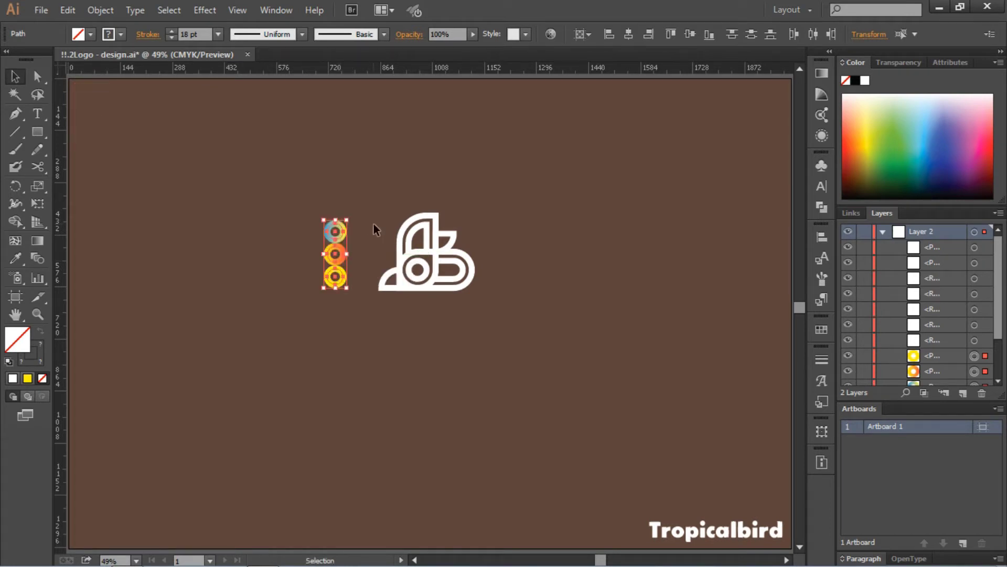
left_click(374, 225)
key("ctrl+equal")
key("ctrl+equal")
key("ctrl+equal")
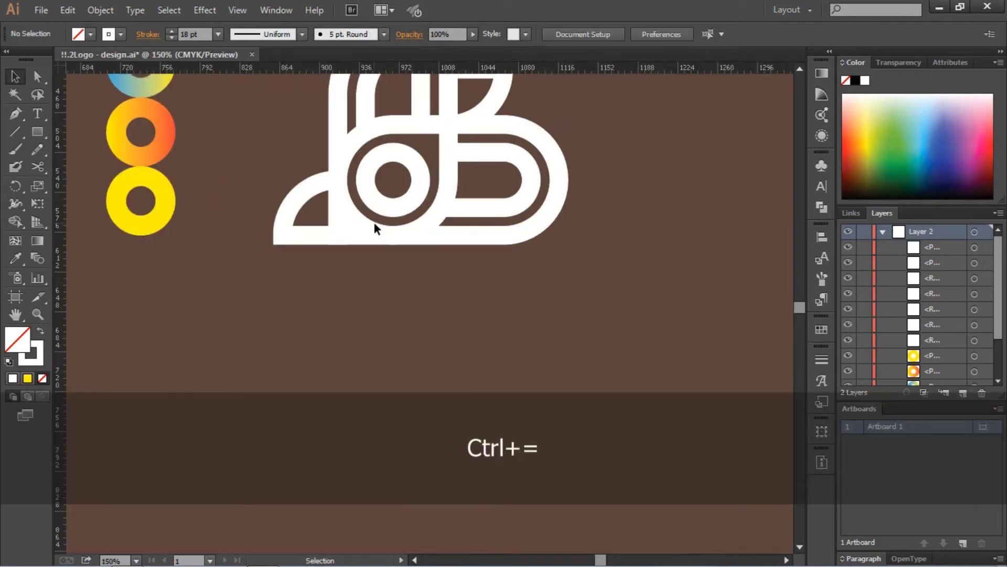
- Copy the blue-to-yellow ring's gradient stroke onto the upper inner arch and the right inner shape with the Eyedropper
left_click(369, 231)
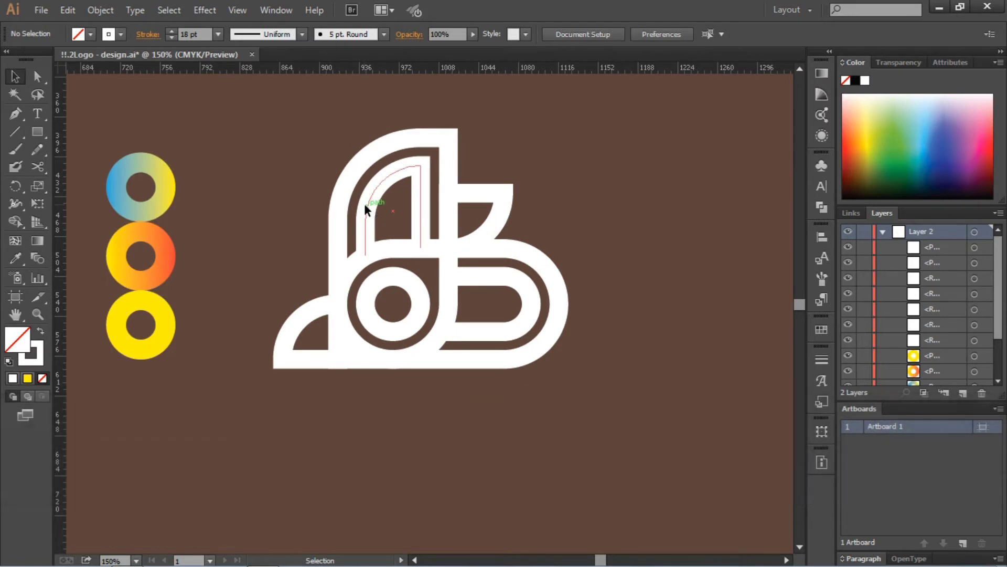
scroll(368, 212, "left", 2)
left_click(16, 257)
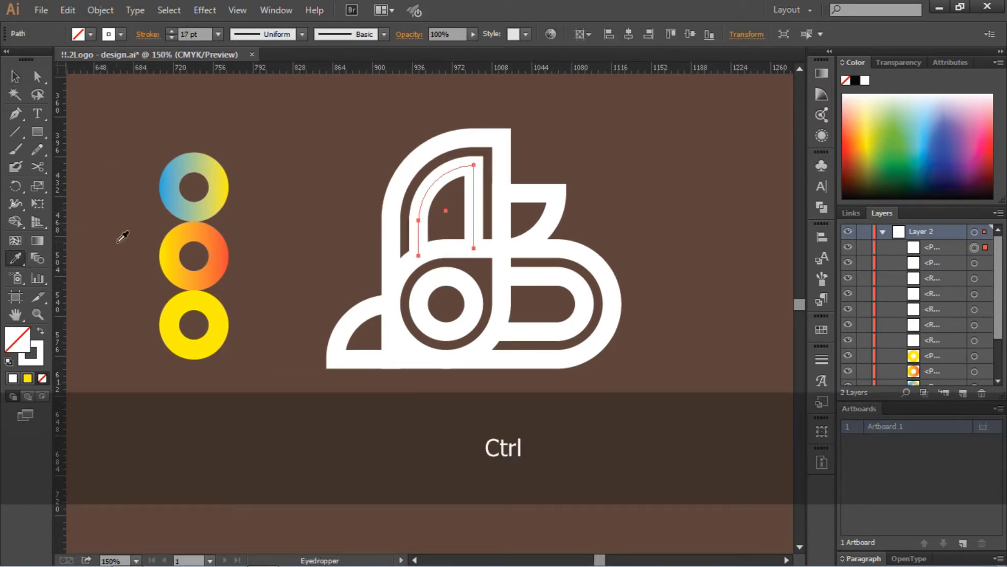
left_click(176, 207)
key("ctrl")
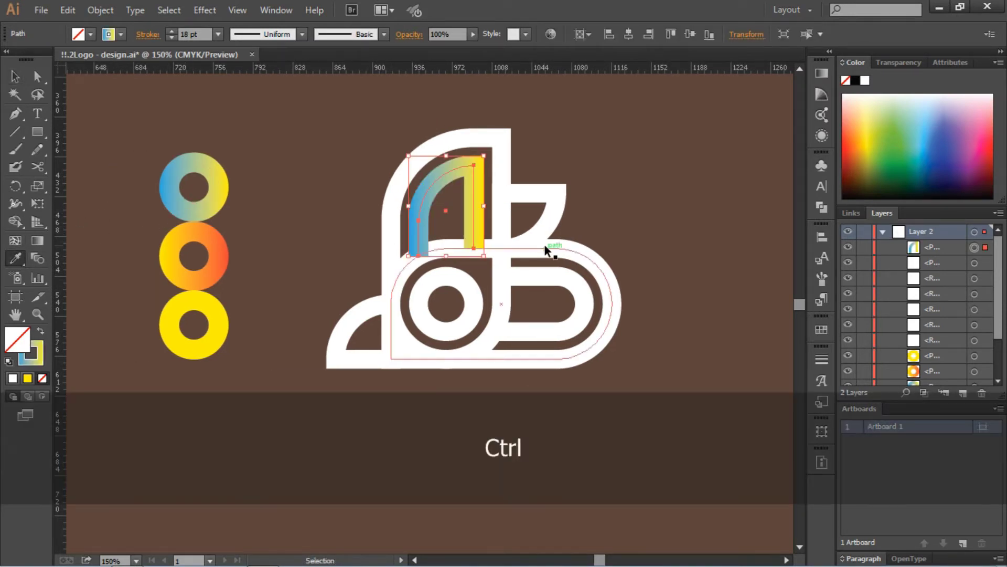
left_click(547, 281, "ctrl")
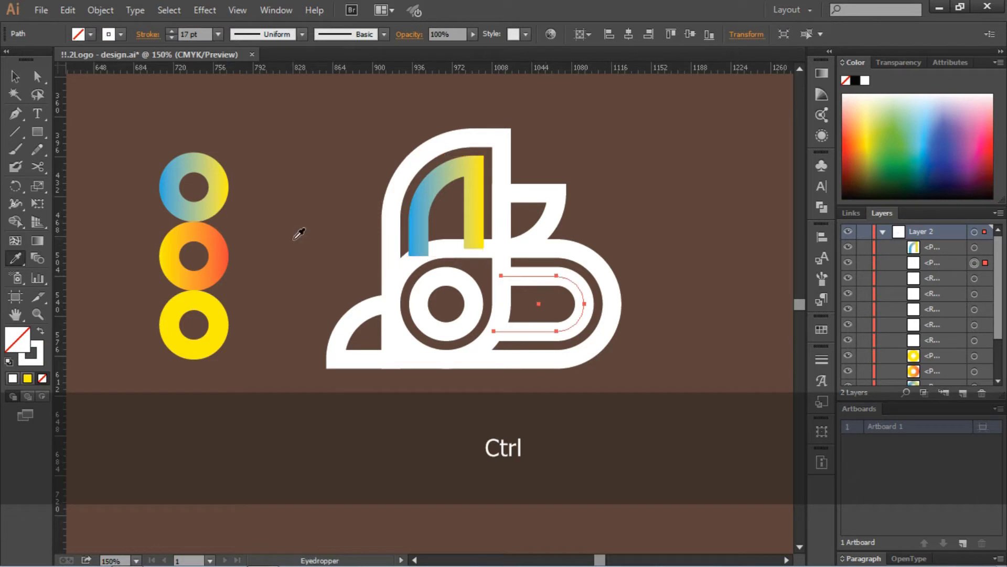
left_click(213, 192)
key("ctrl")
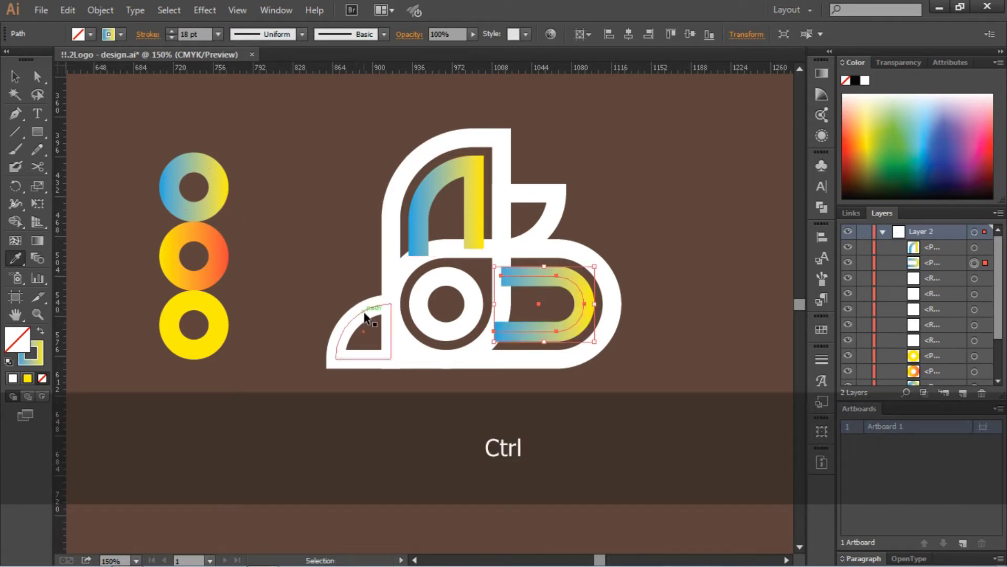
- Copy the solid yellow ring's stroke onto the lower-left quarter-circle shape
left_click(366, 317, "ctrl")
left_click(226, 315)
key("ctrl")
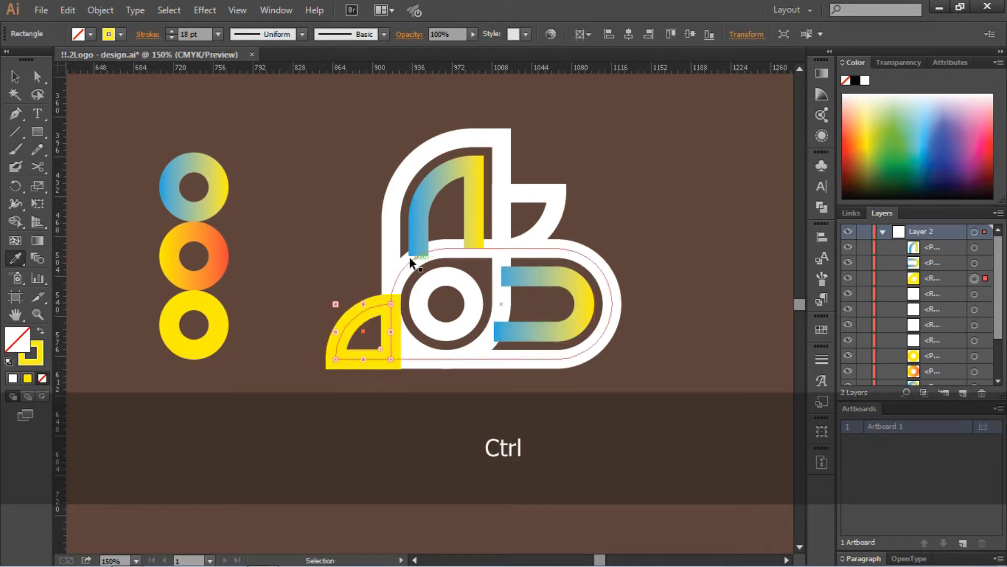
- Copy the yellow-to-orange ring's gradient stroke onto the wide outer shape, the tall outer shape and the small upper-right quarter shape
left_click(412, 260, "ctrl")
left_click(225, 252)
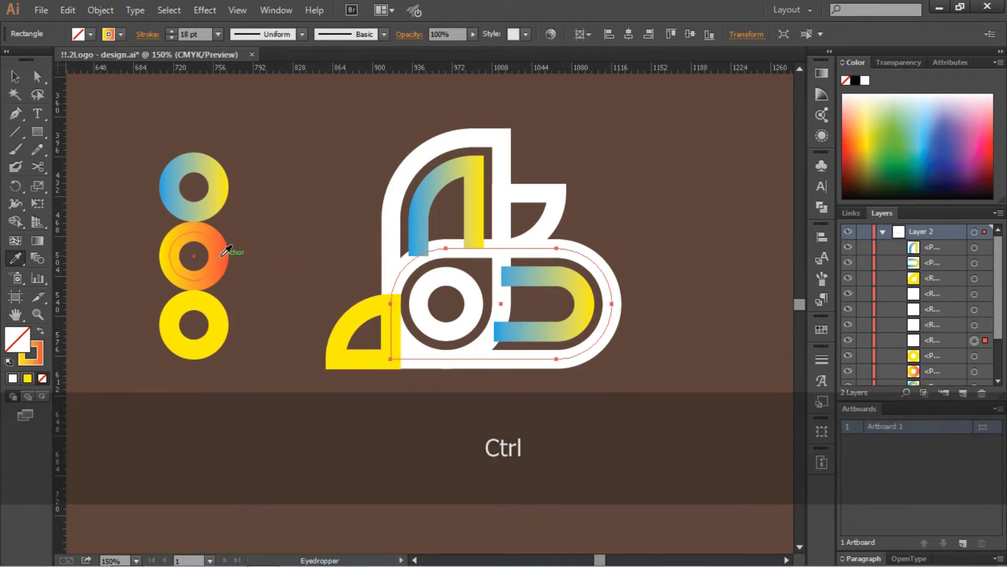
key("ctrl")
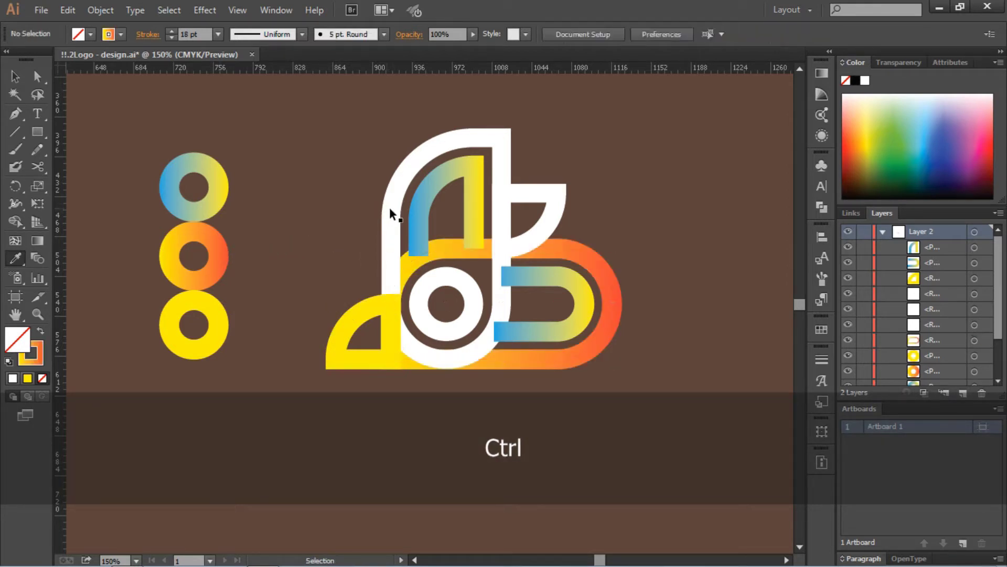
left_click(389, 206, "ctrl")
left_click(222, 253)
key("ctrl")
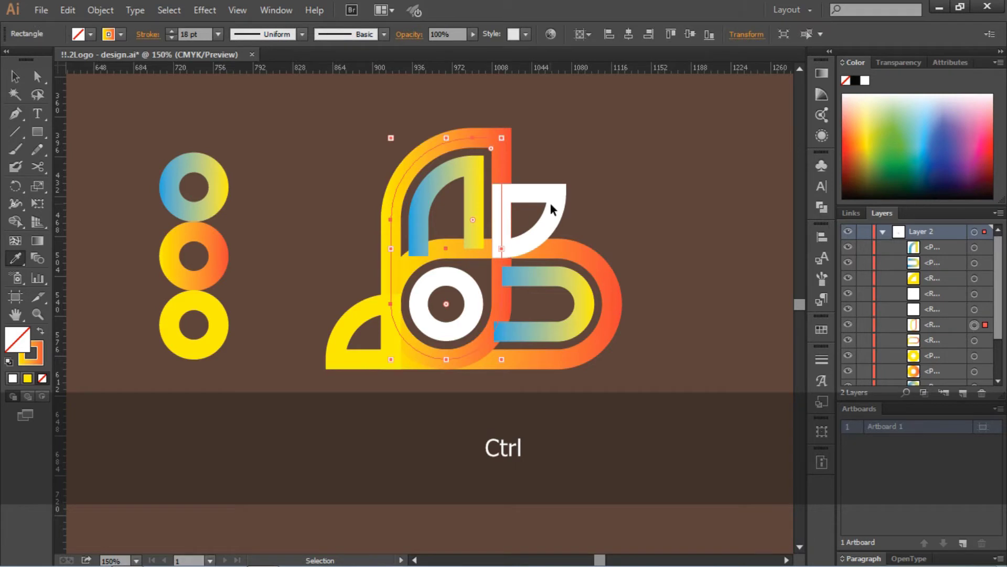
left_click(551, 209, "ctrl")
left_click(215, 243)
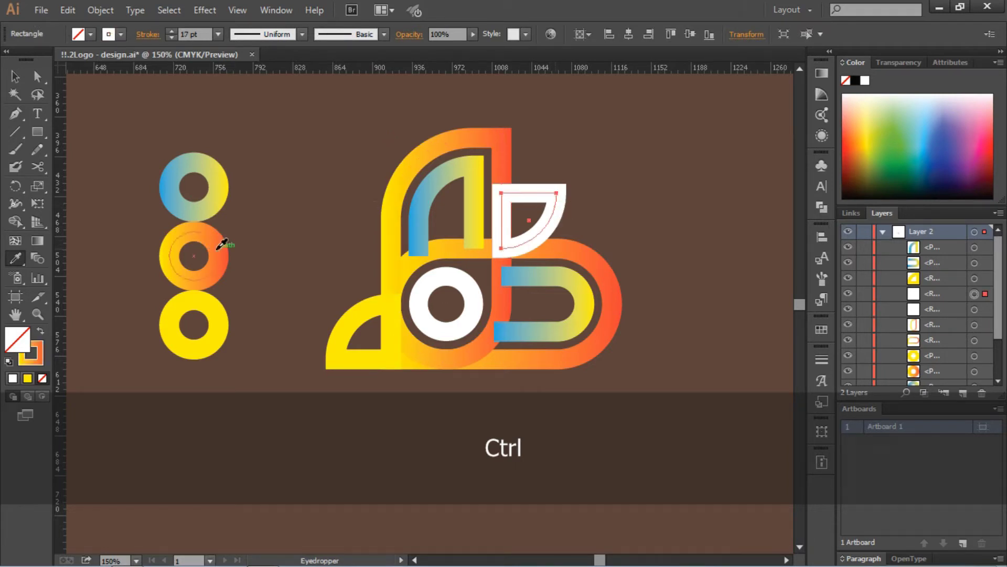
- Send the small upper-right quarter shape backward until it sits behind the tall and wide outer shapes
key("ctrl")
left_click(568, 181)
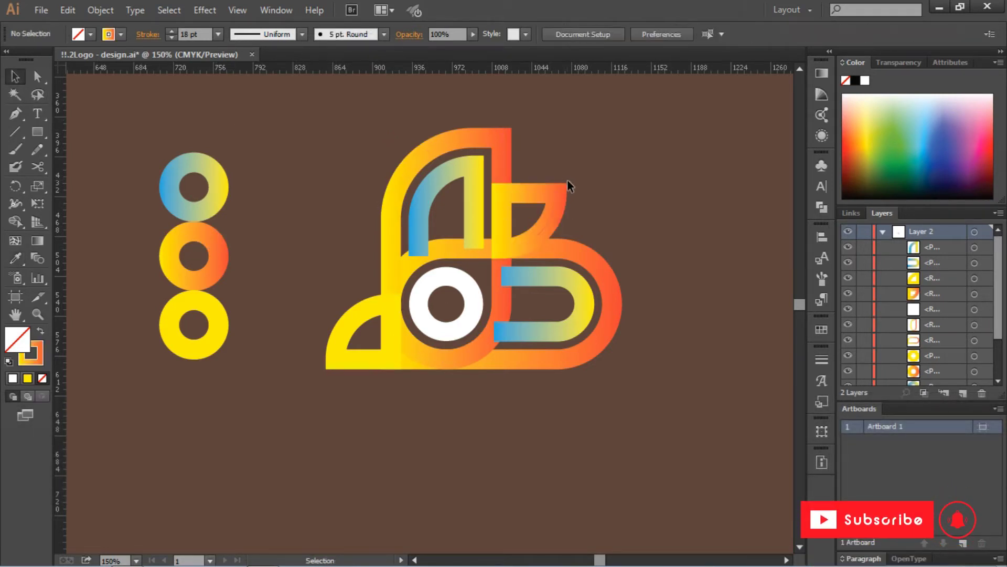
left_click(558, 203)
key("ctrl+bracketleft")
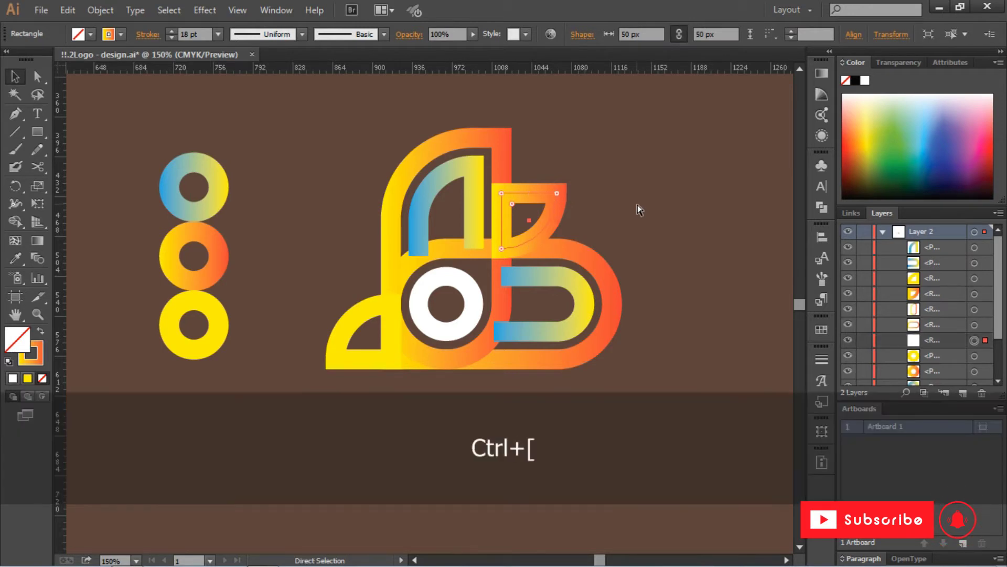
left_click(637, 203)
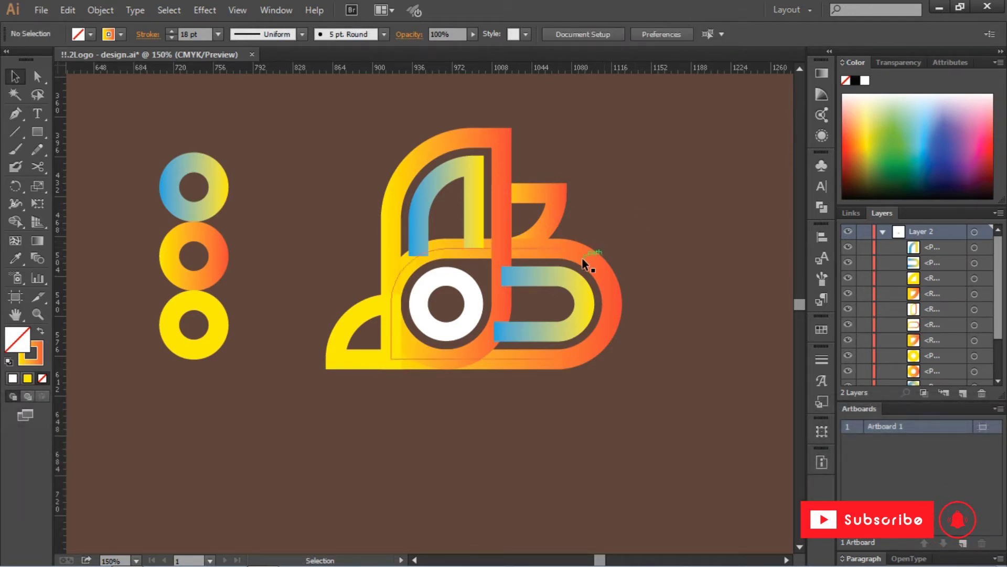
- Send the lower-left yellow quarter-circle shape backward behind the outer shapes
left_click(498, 143)
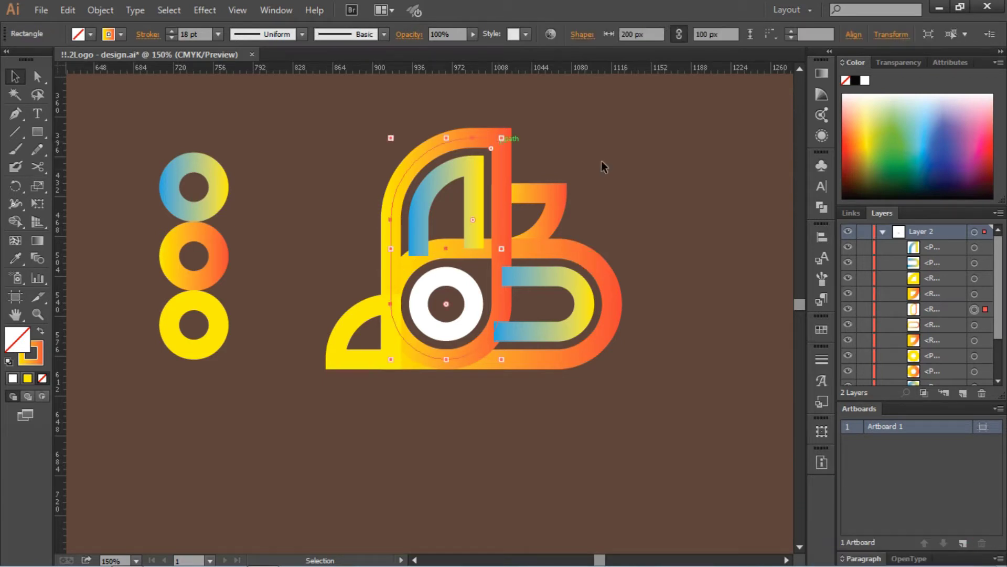
left_click(361, 308)
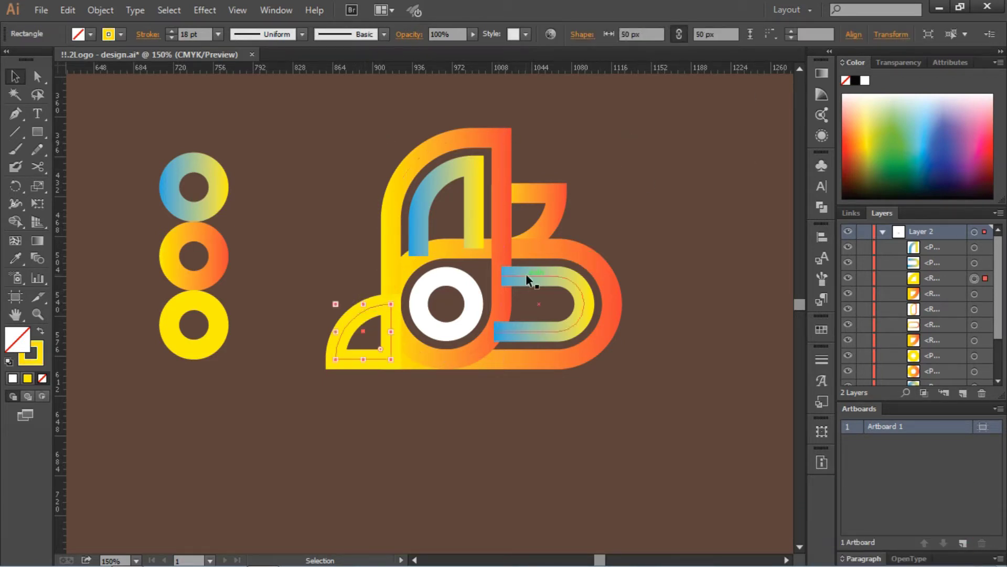
key("ctrl+bracketleft")
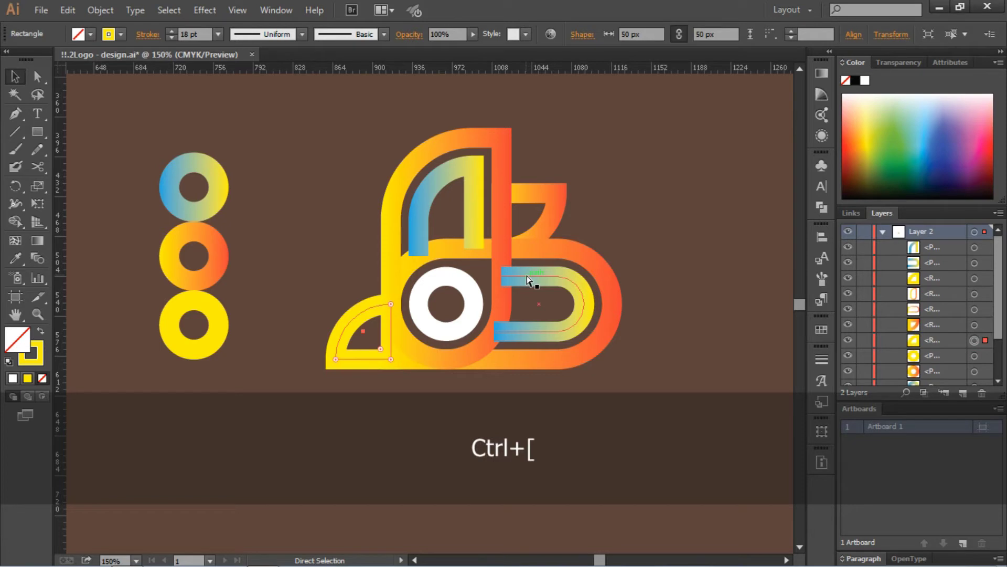
- Send the upper inner arch and the right inner shape together backward behind the two outer shapes
left_click(461, 168, "shift")
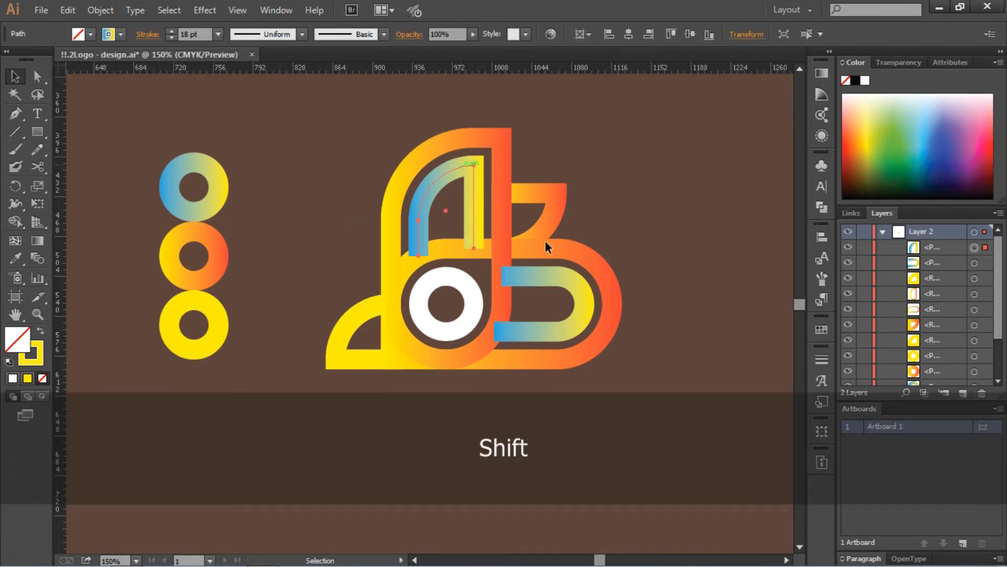
left_click(587, 299, "shift")
key("ctrl+bracketleft")
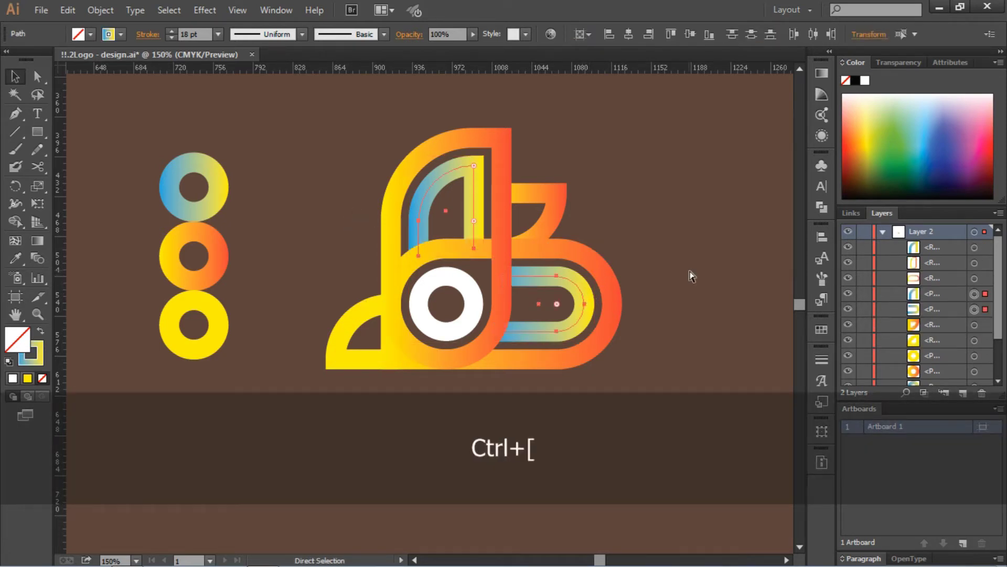
key("v")
left_click(694, 261)
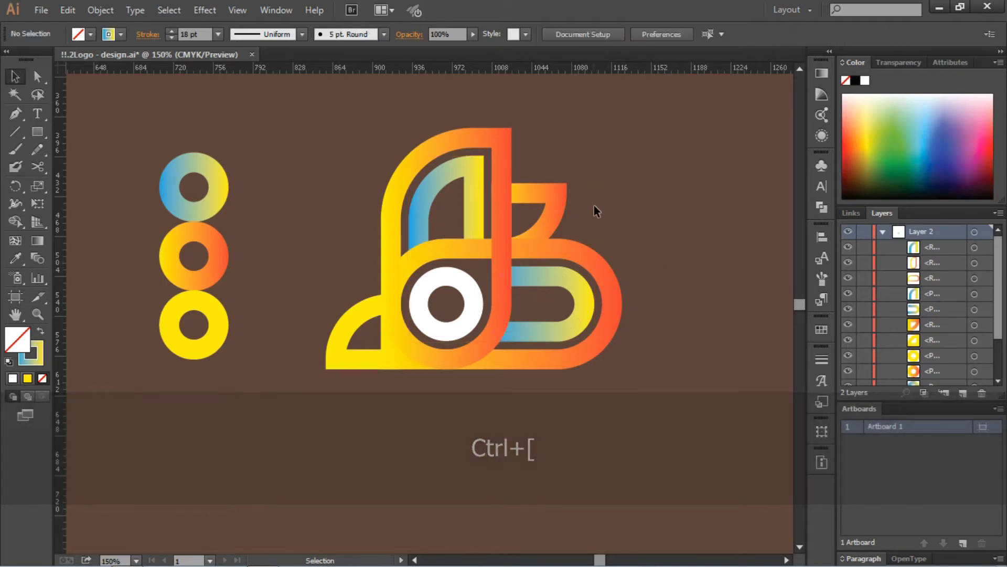
- Set the upper inner arch's stroke gradient to a 90° angle
left_click(475, 178)
left_click(822, 73)
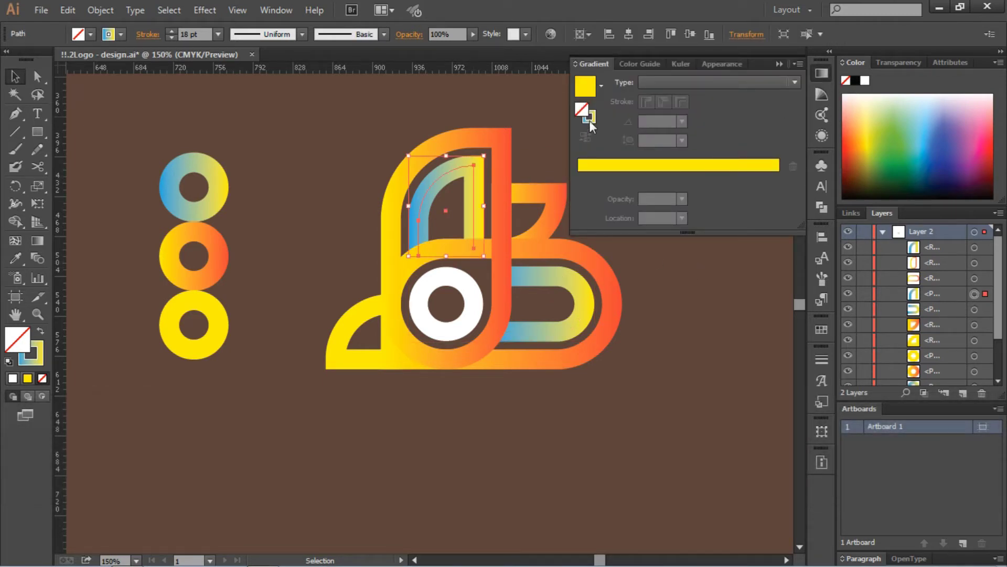
left_click(590, 118)
left_click(682, 121)
left_click(701, 189)
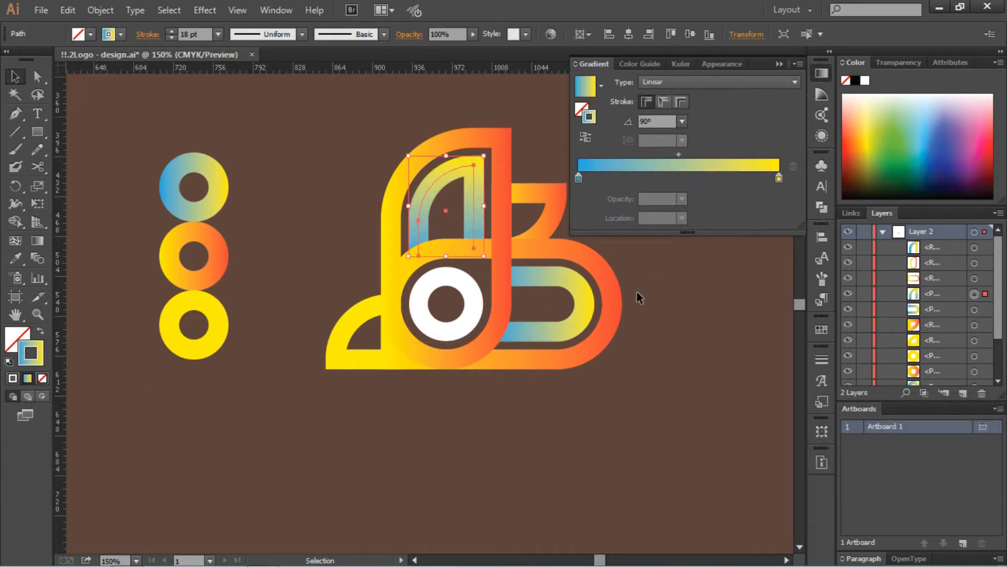
- Recolor the inner arch's stroke gradient, changing the yellow end to purple and the start to a brighter blue
double_click(779, 179)
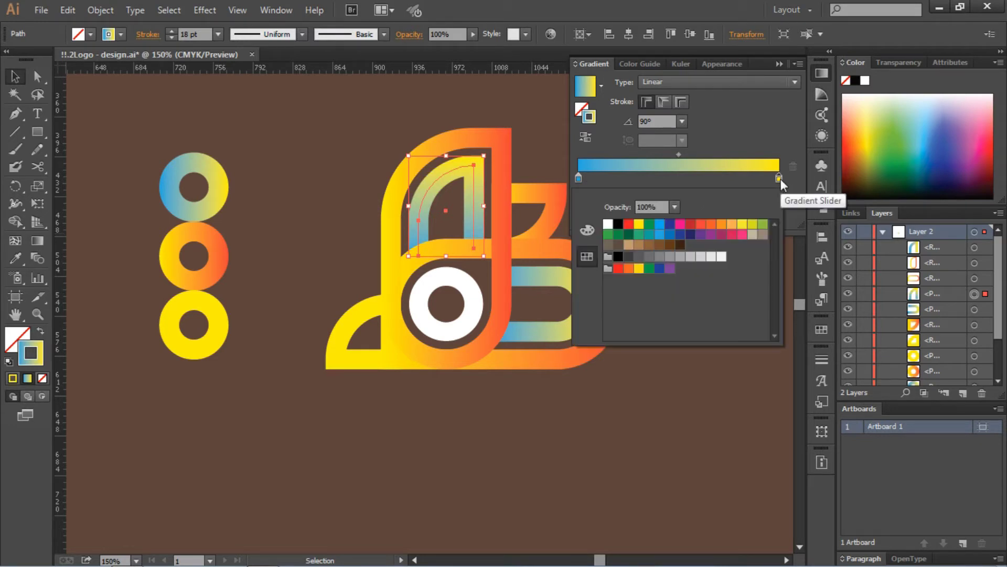
left_click(711, 234)
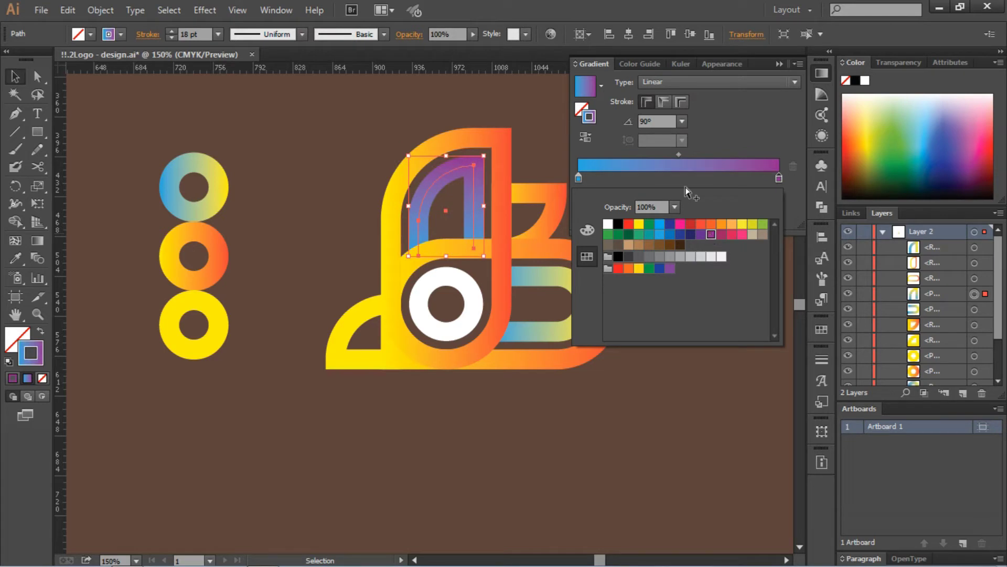
double_click(578, 179)
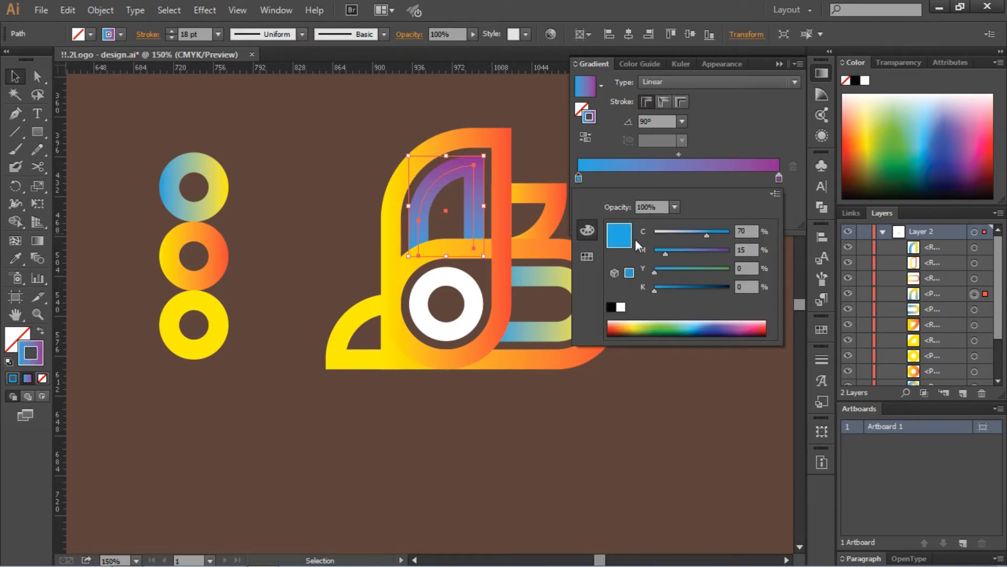
left_click(417, 119)
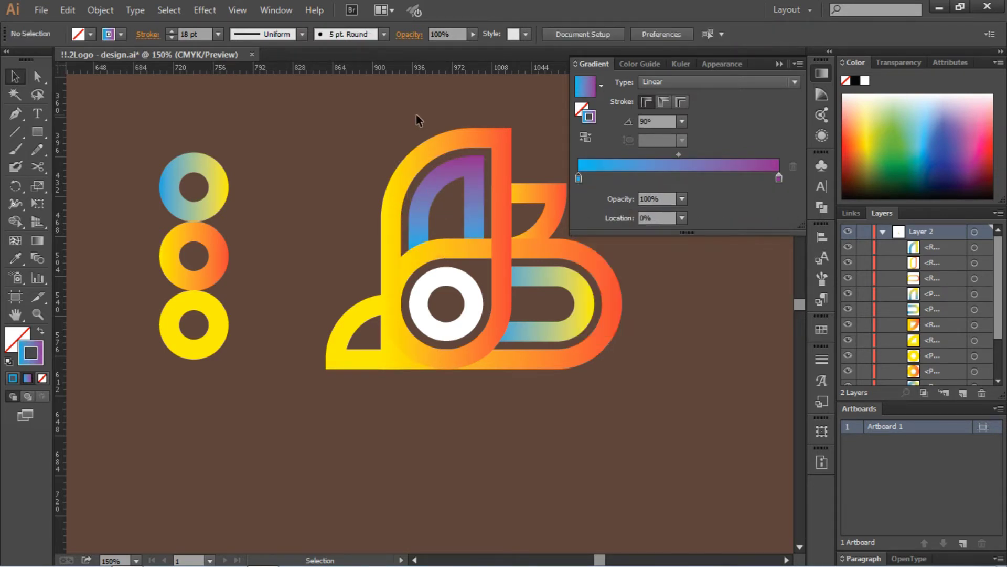
- Add a middle stop at 58.7% to the inner arch's stroke gradient and color it C 19, M 46, Y 0, K 0
left_click(470, 164)
double_click(778, 178)
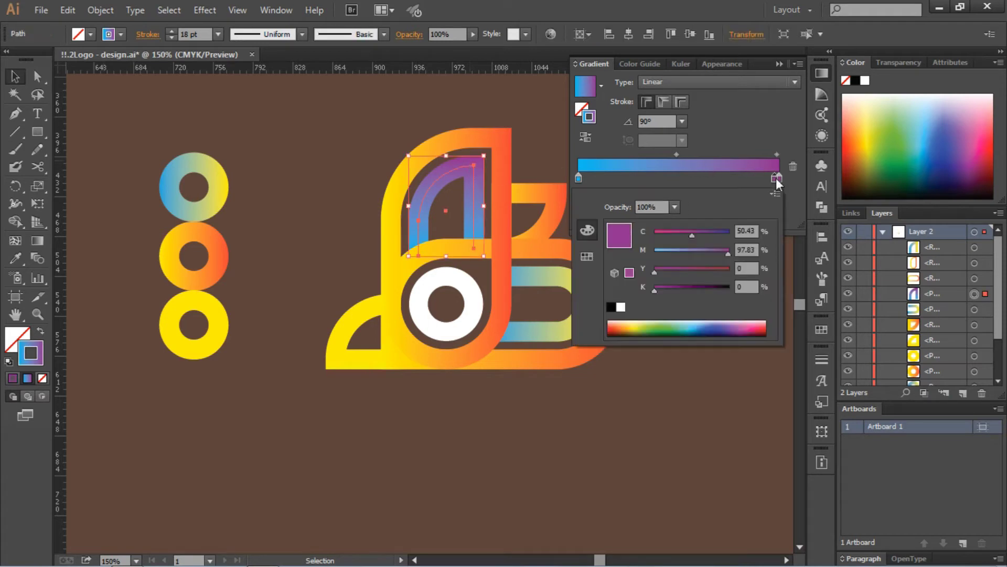
key("Escape")
left_click(697, 179)
double_click(696, 178)
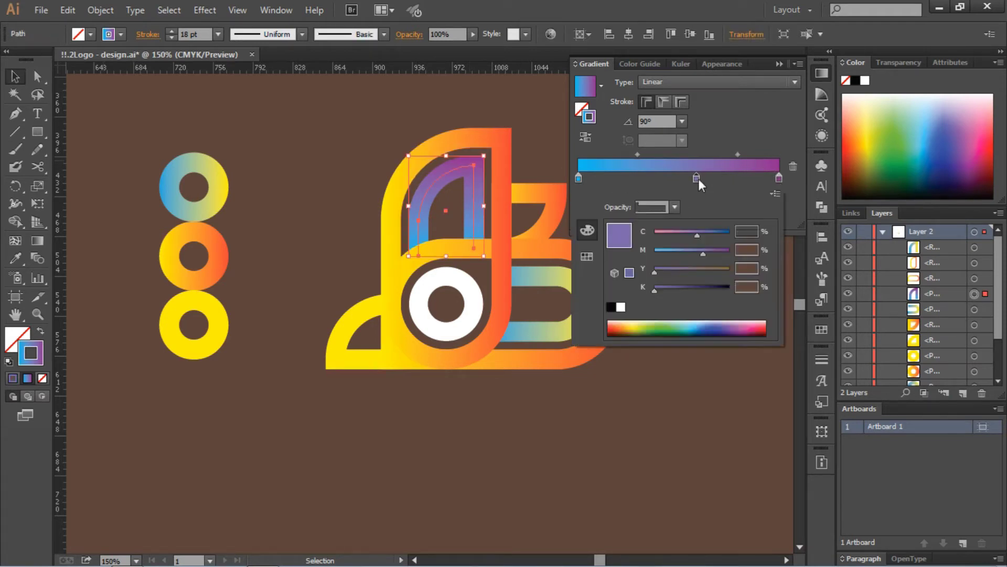
left_click(685, 232)
left_click_drag(685, 232, 672, 232)
left_click(691, 231)
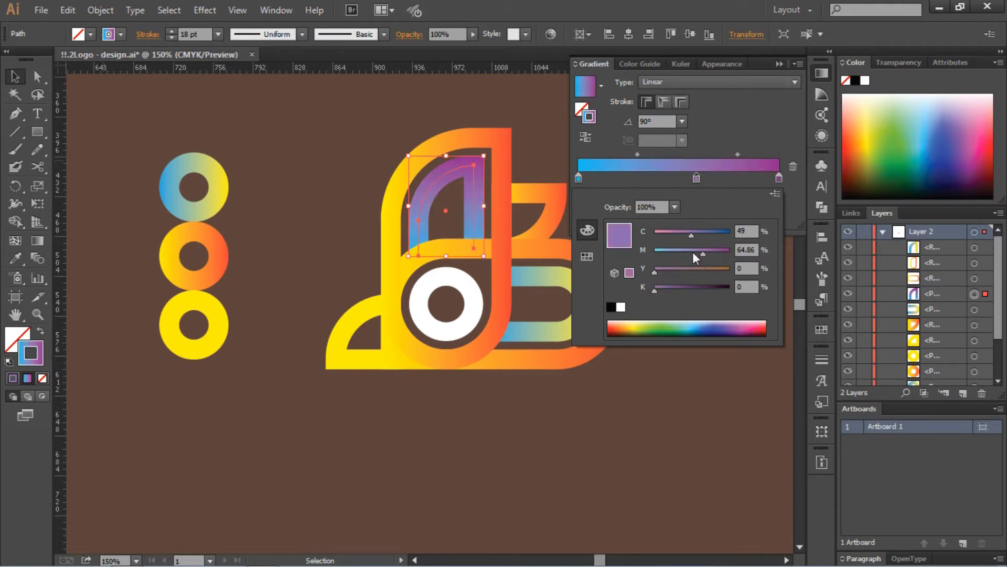
left_click(689, 250)
left_click(669, 231)
left_click(700, 269)
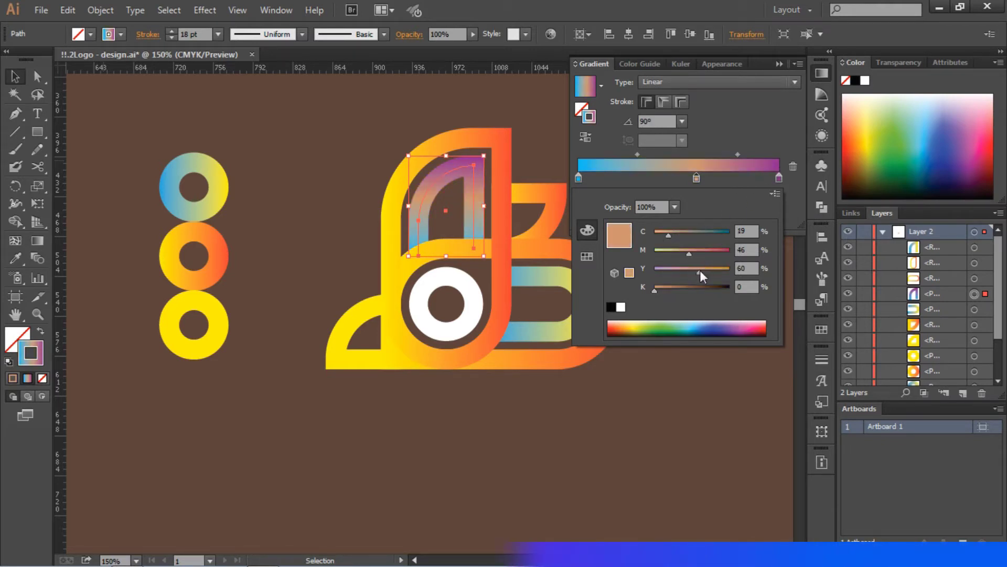
left_click(656, 268)
- Change the purple end stop of the inner arch's gradient to pink with C 26, M 83, Y 0, K 0
double_click(778, 178)
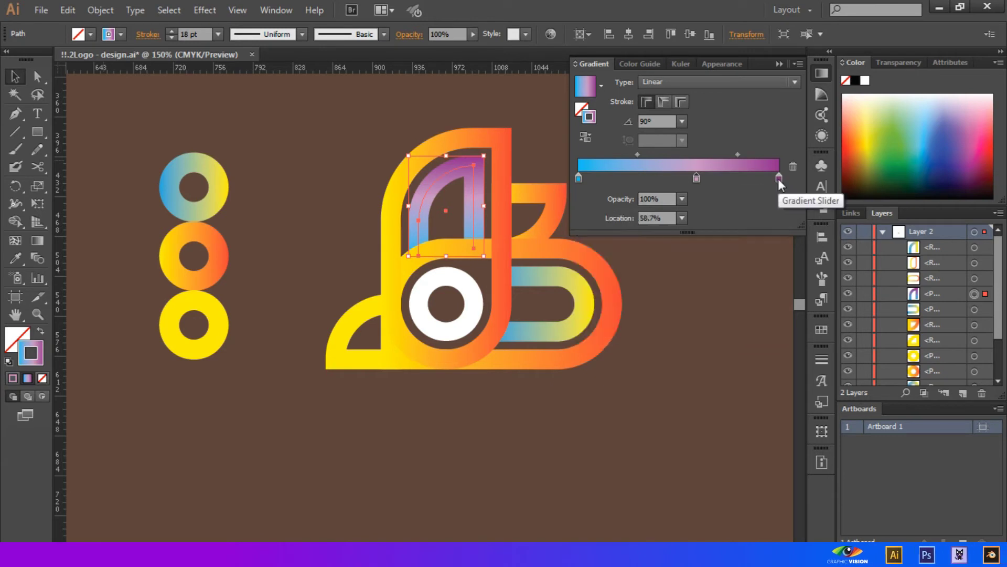
left_click(681, 235)
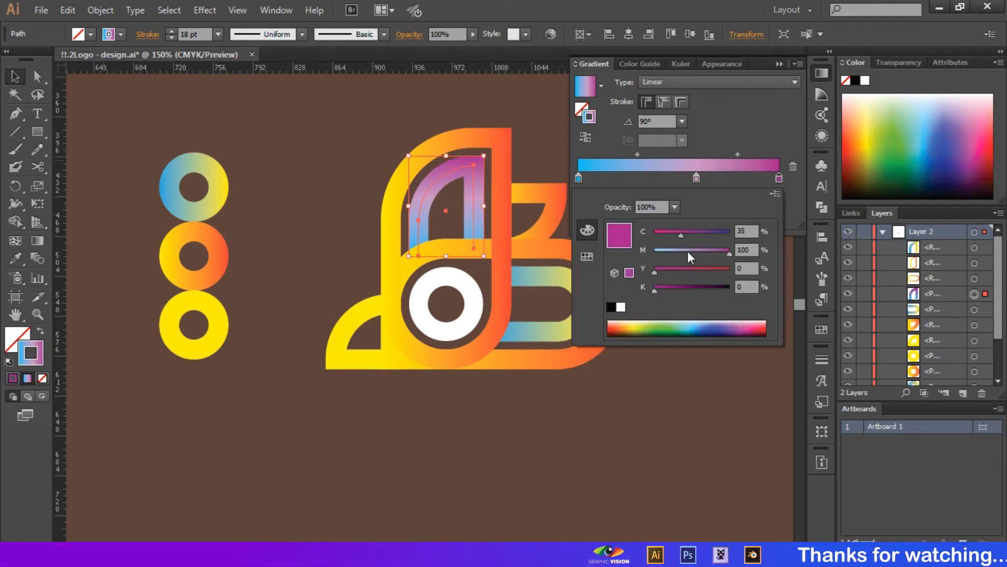
left_click(670, 267)
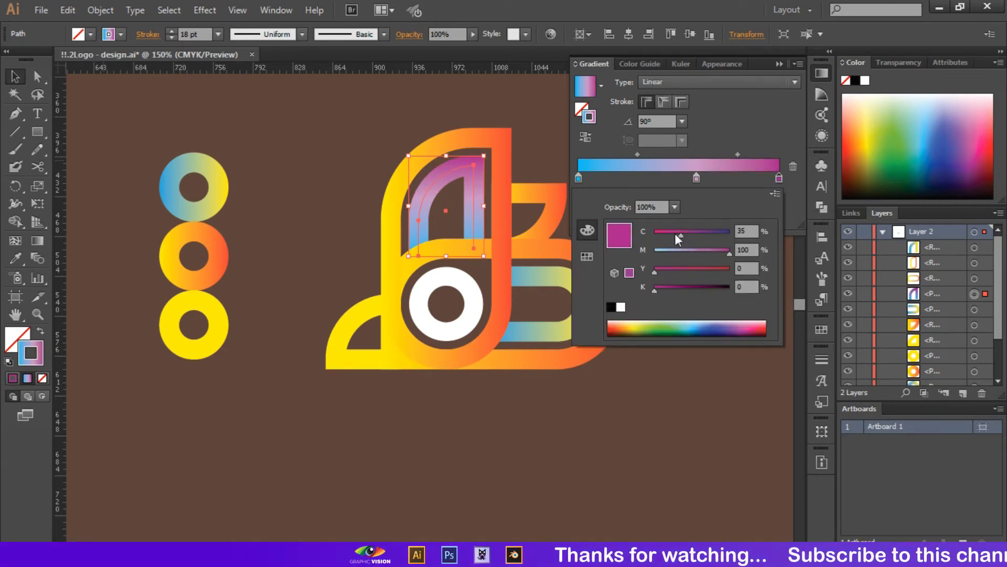
left_click(708, 249)
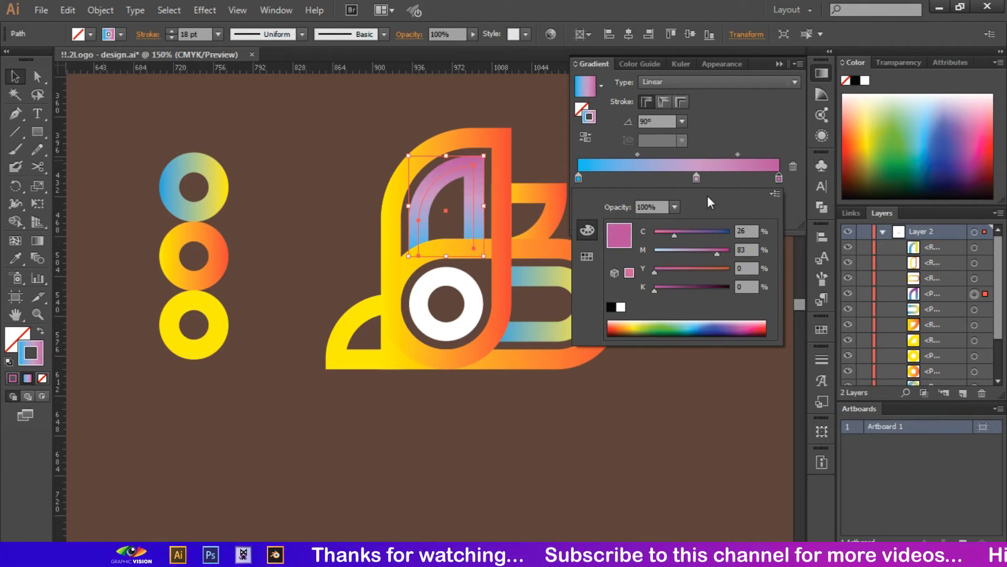
- Remove the middle stop from the inner arch's stroke gradient and deselect the arch
double_click(678, 177)
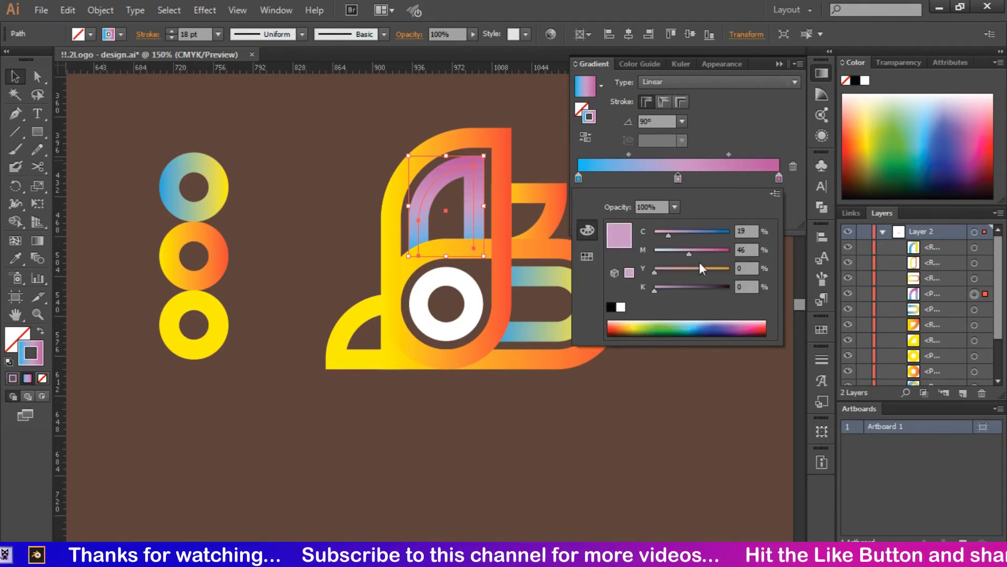
left_click_drag(705, 268, 593, 272)
left_click_drag(676, 178, 678, 202)
left_click(693, 292)
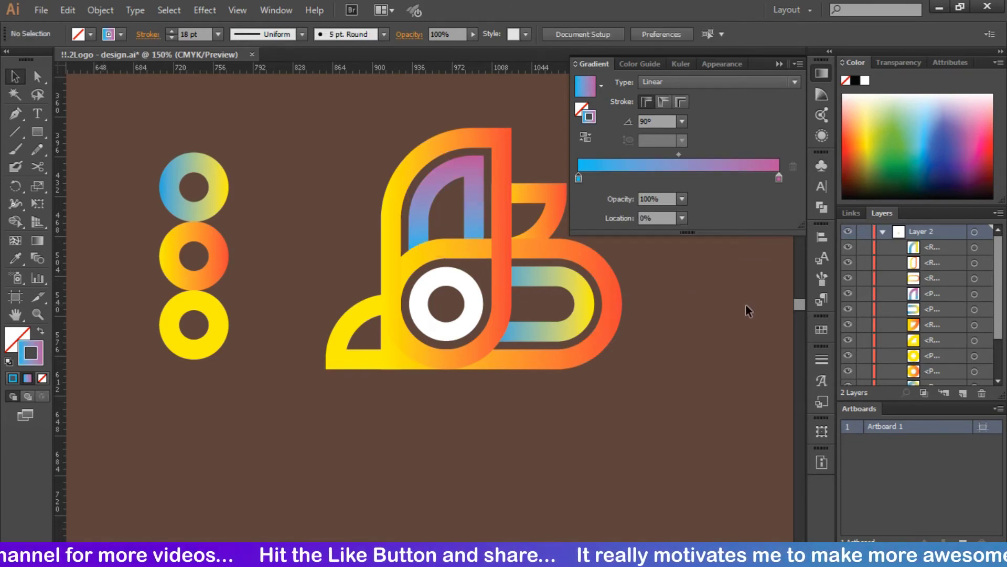
- Change the blue start stop of the right inner shape's stroke gradient to green with C 46, M 0, Y 76, K 0
scroll(745, 315, "up", 3)
left_click(563, 341)
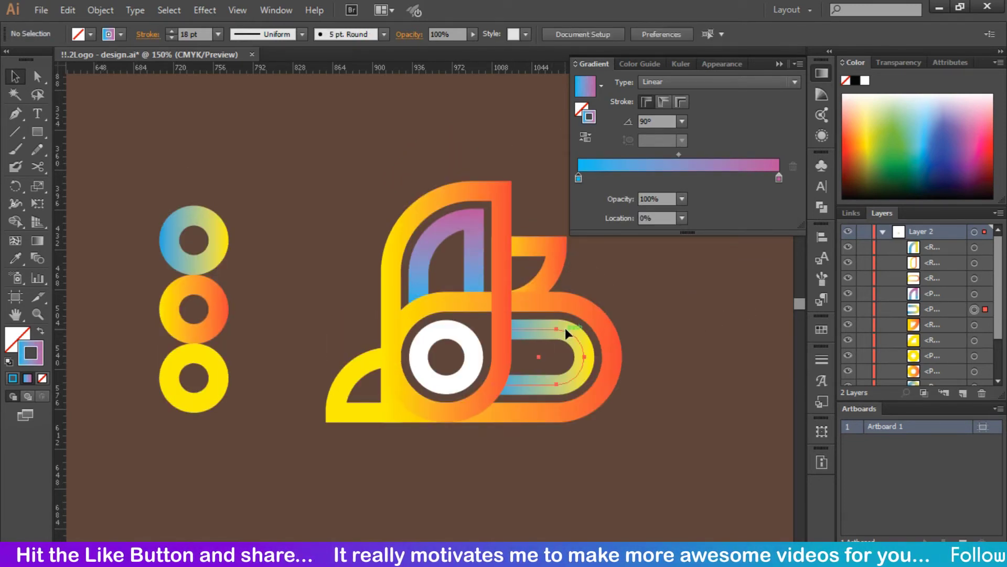
double_click(579, 178)
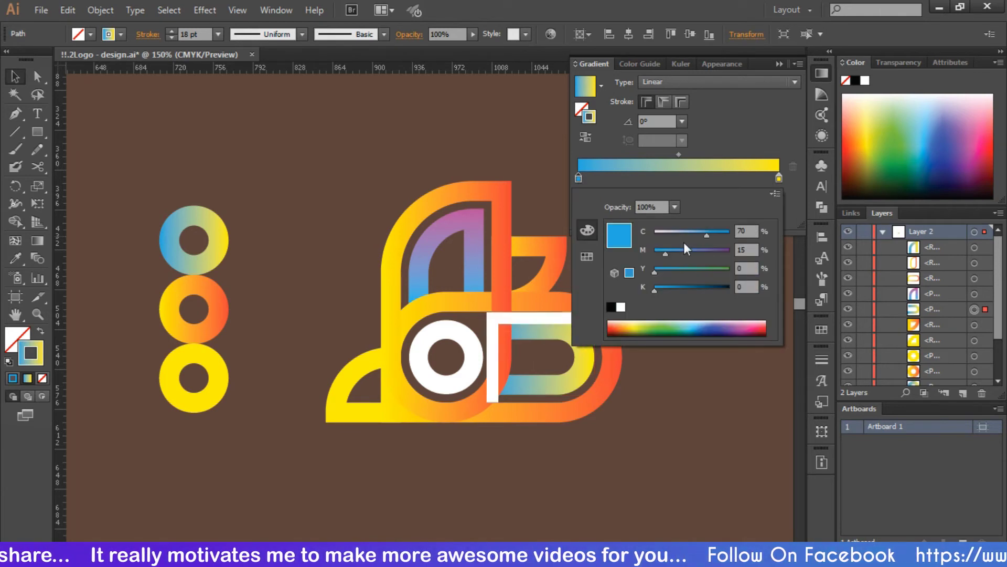
left_click_drag(685, 250, 647, 244)
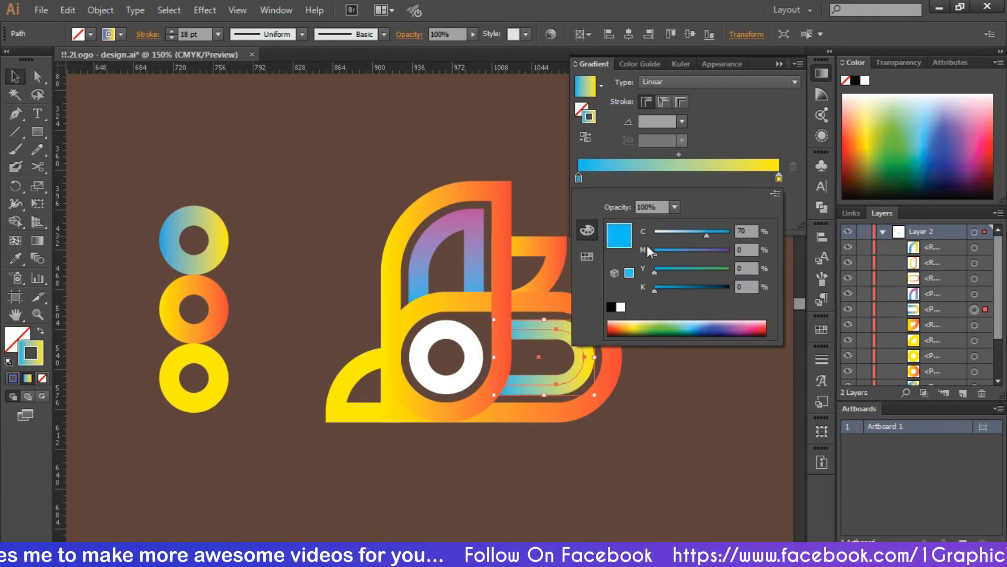
left_click_drag(707, 231, 684, 231)
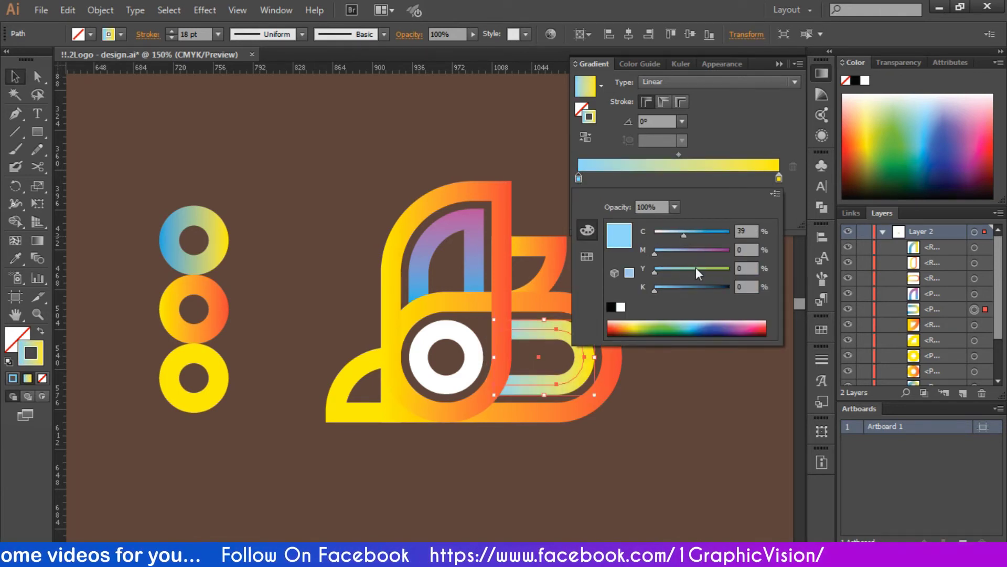
left_click_drag(695, 267, 717, 273)
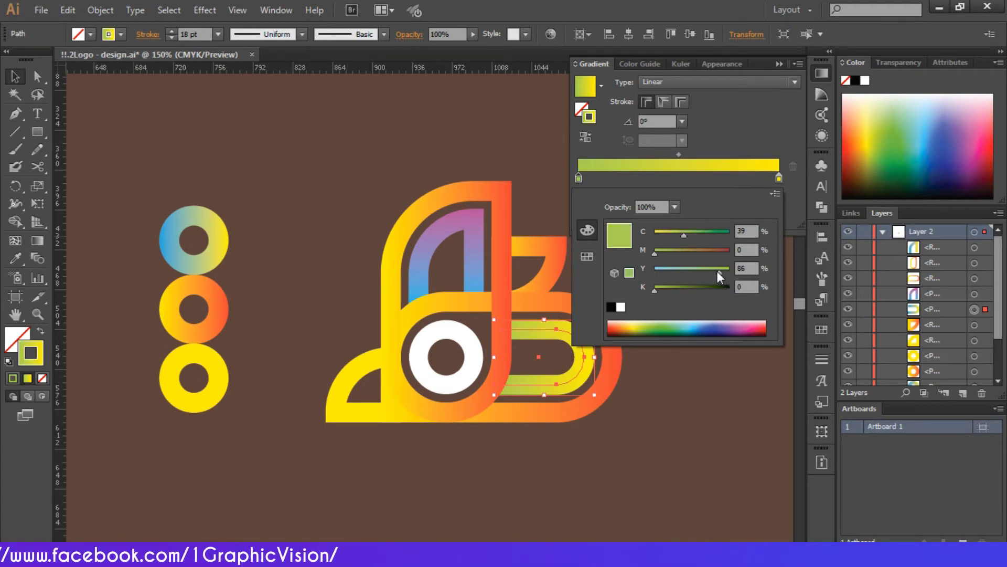
mouse_move(717, 270)
left_mouse_down()
mouse_move(647, 262)
mouse_move(684, 248)
mouse_move(654, 250)
mouse_move(712, 273)
left_mouse_up()
mouse_move(683, 235)
left_mouse_down()
mouse_move(669, 232)
mouse_move(706, 237)
mouse_move(688, 232)
left_mouse_up()
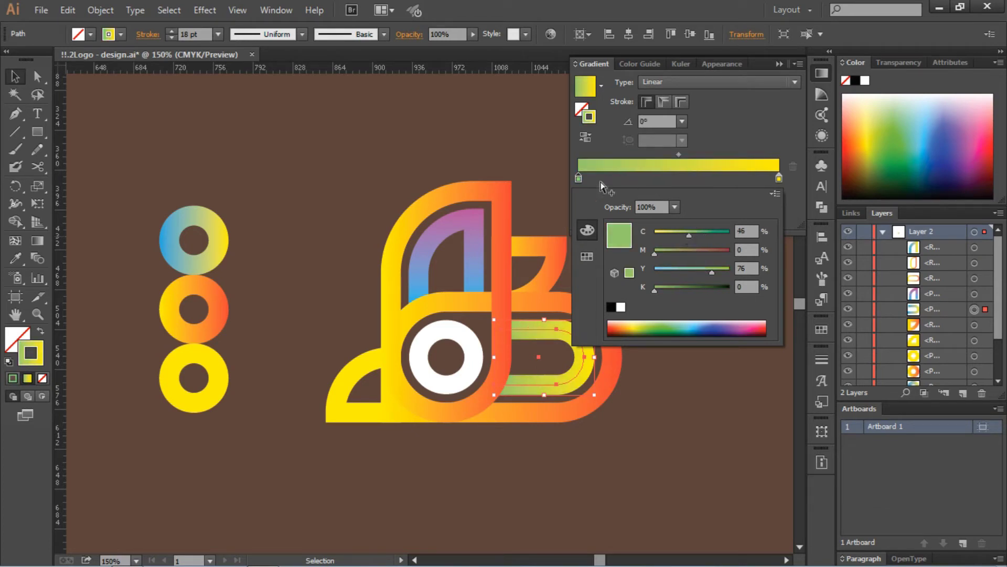
- Shift the yellow stop and midpoint inward on the small upper-right quarter shape's stroke gradient and reverse the gradient
scroll(496, 215, "right", 5)
scroll(499, 186, "down", 1)
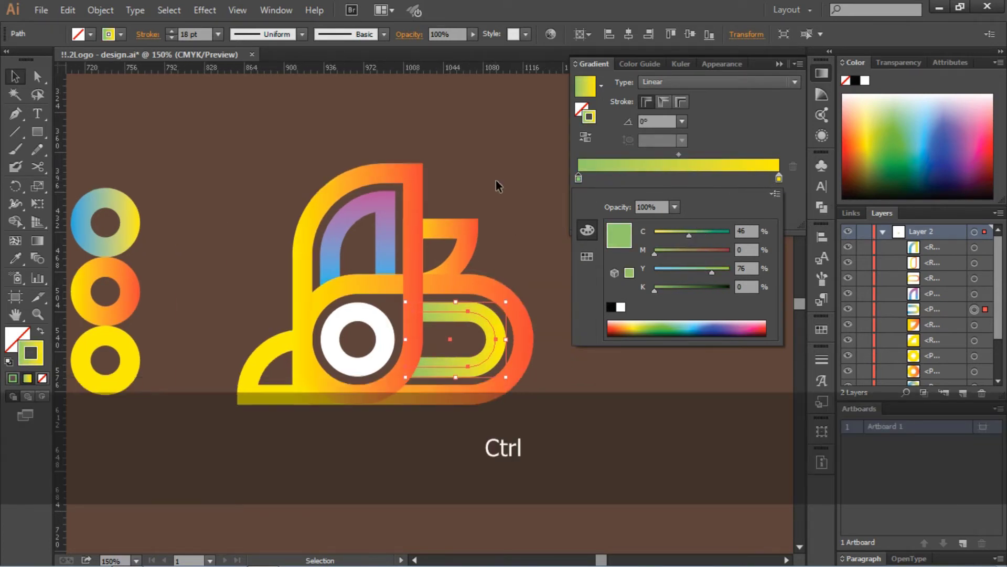
scroll(498, 186, "down", 1)
left_click(464, 234)
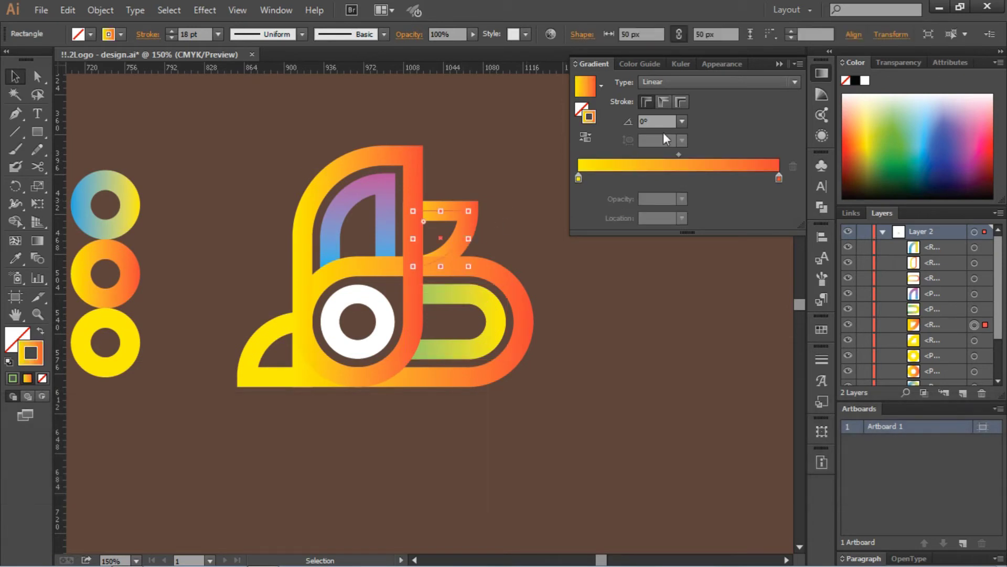
left_click_drag(679, 155, 690, 156)
left_click_drag(582, 181, 629, 182)
left_click(585, 137)
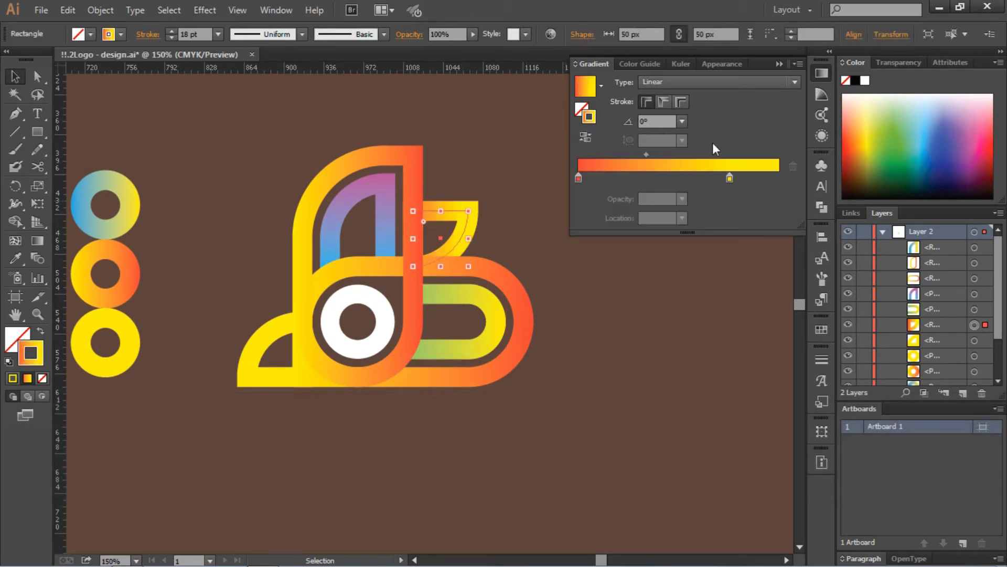
- Set the small upper-right quarter shape's stroke gradient to a 45° angle and deselect it
left_click(682, 121)
left_click(696, 232)
left_click(574, 292)
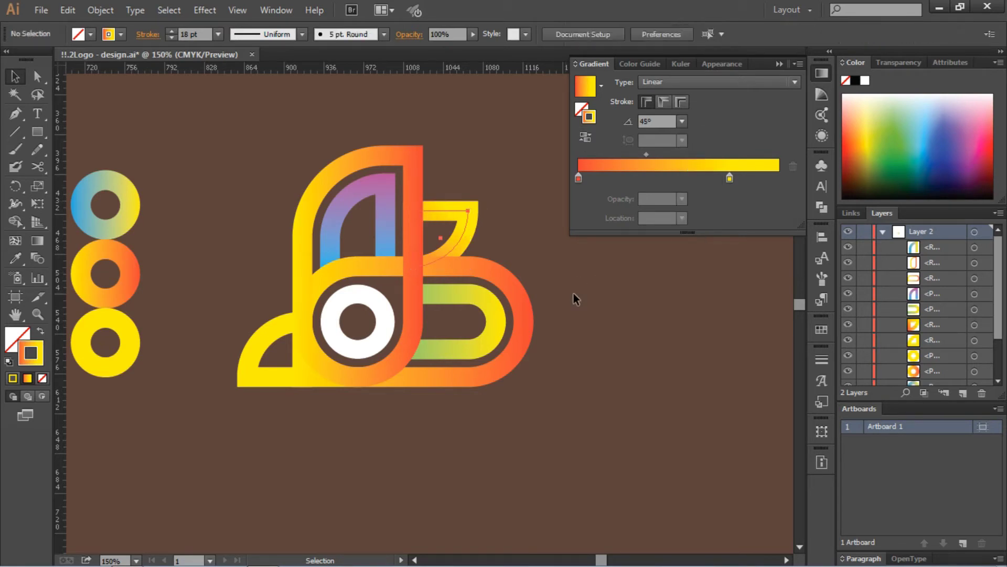
- Set the small upper-right quarter shape's stroke gradient to a 90° angle and deselect the shape
left_click(468, 242)
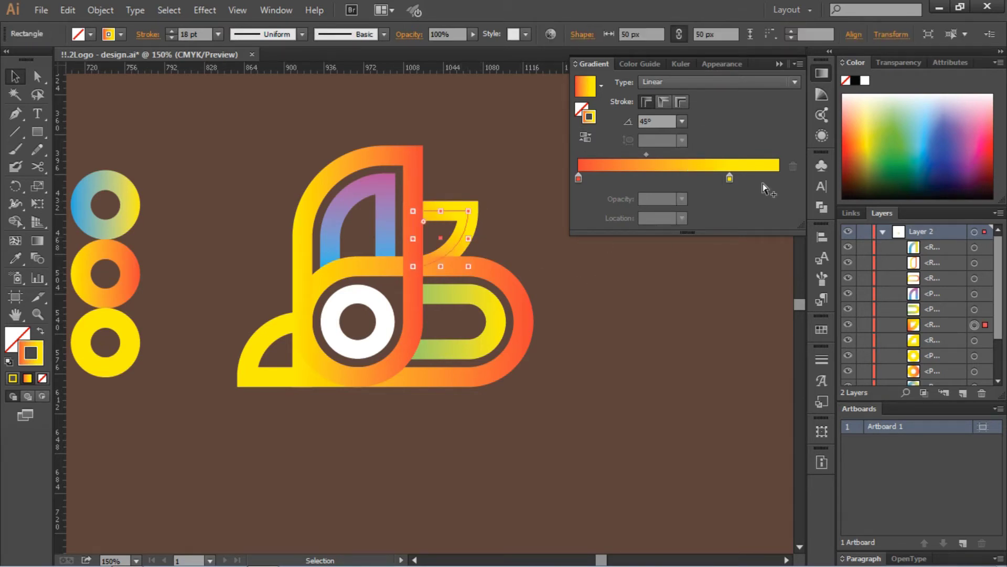
left_click(682, 121)
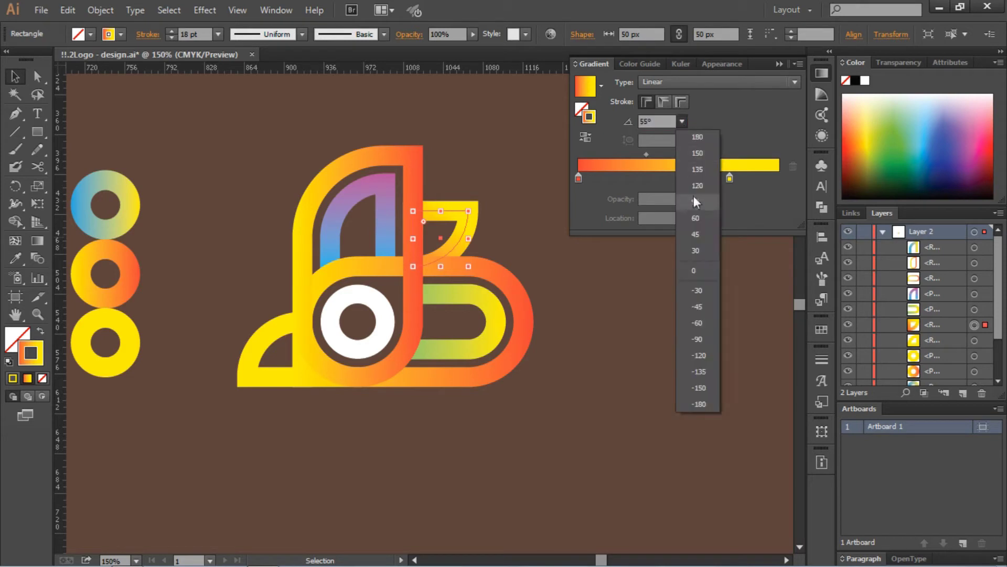
left_click(694, 200)
left_click(676, 293)
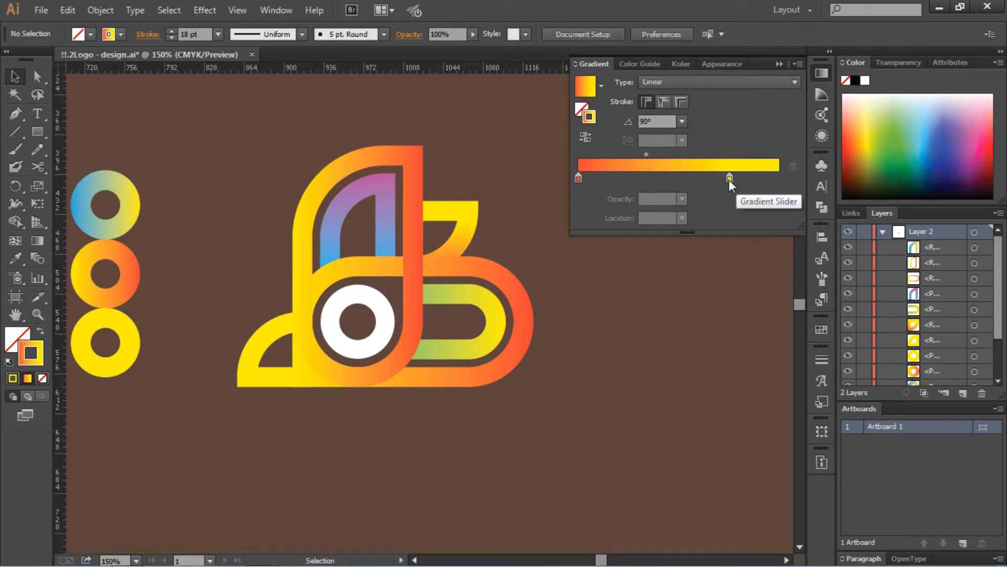
- Move the small quarter shape's yellow gradient stop to 88.84% and its midpoint to 43.69%, and deselect it
left_click_drag(729, 180, 755, 178)
left_click(471, 213)
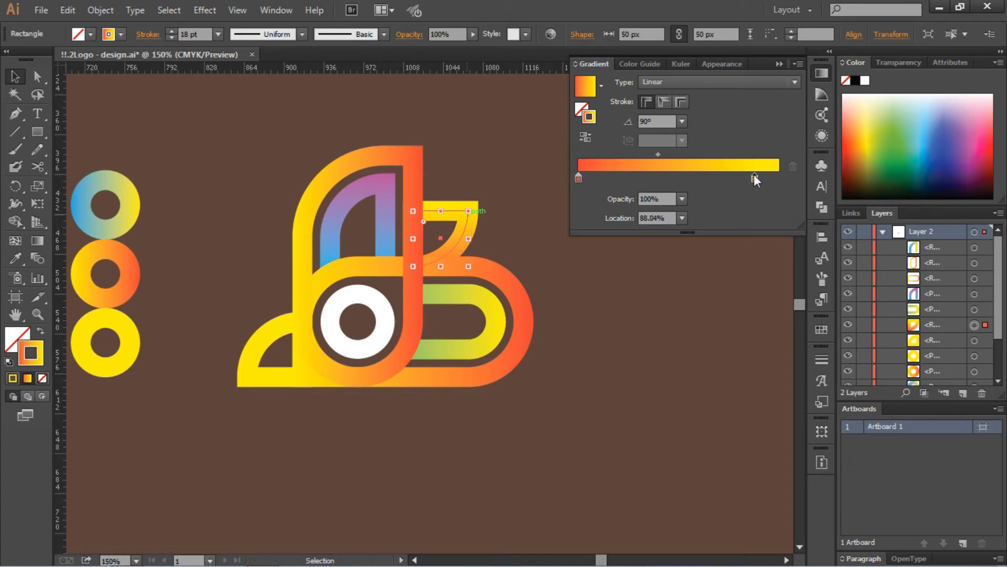
left_click(658, 156)
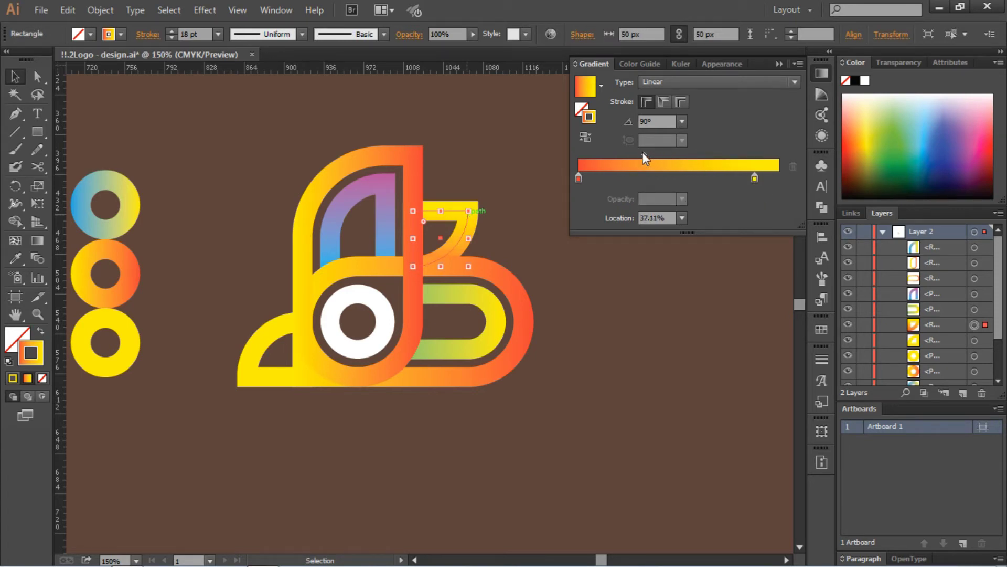
mouse_move(645, 157)
left_mouse_down()
mouse_move(682, 165)
mouse_move(659, 155)
left_mouse_up()
left_click(632, 319)
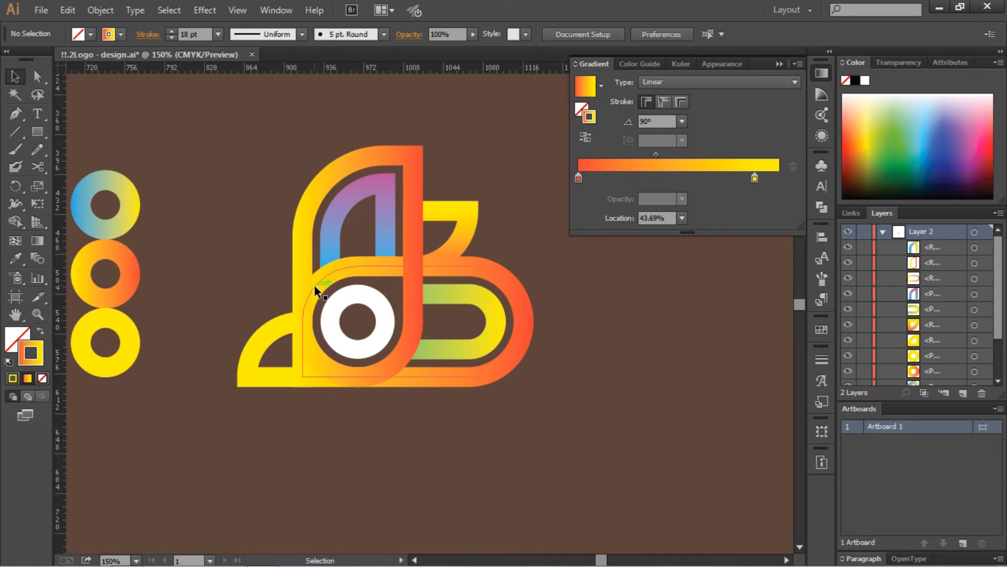
- Try several angles on the tall outer arch's stroke gradient, settle on 30° and deselect the arch
left_click(352, 379)
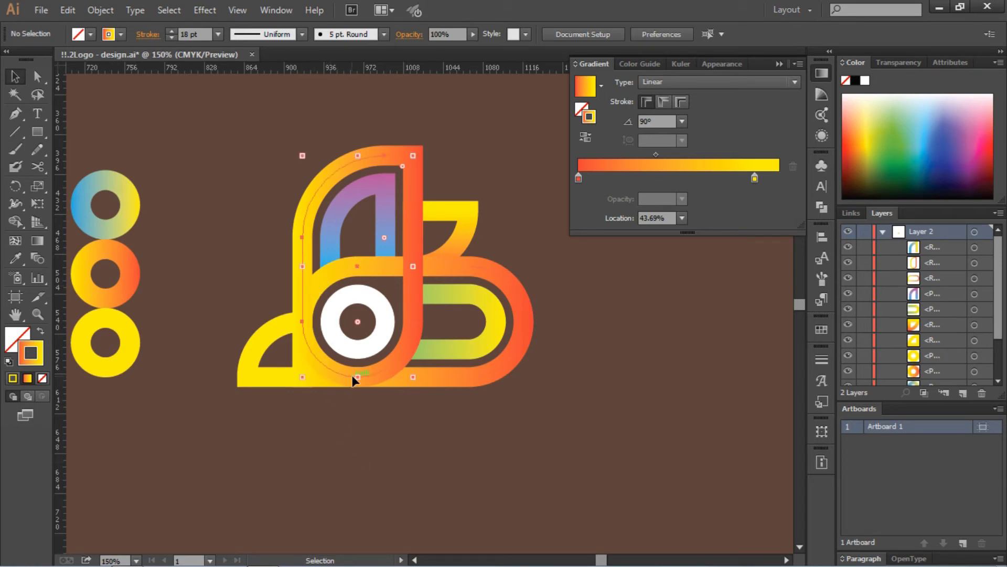
left_click(682, 121)
left_click(696, 234)
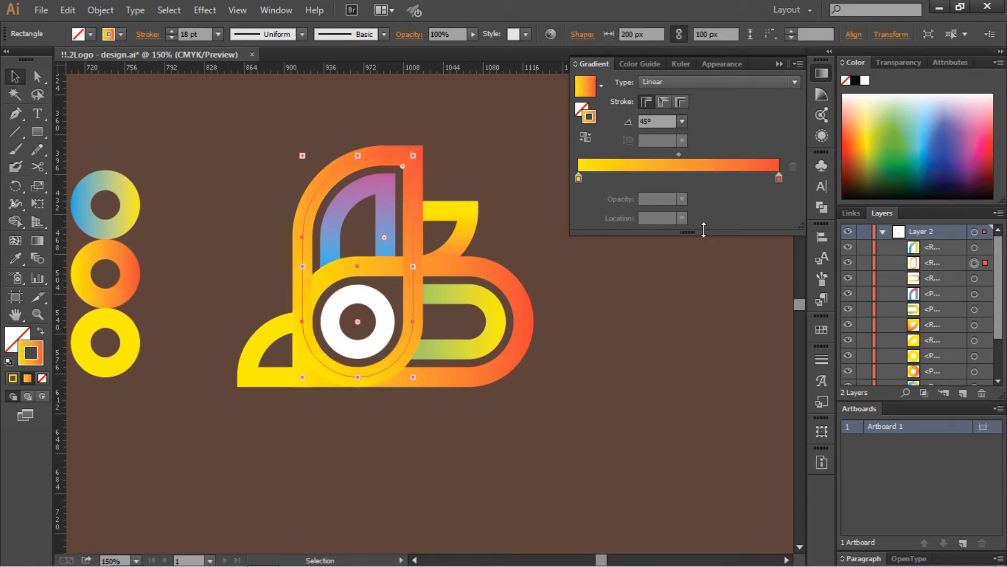
left_click(682, 121)
left_click(698, 218)
left_click(681, 121)
left_click(700, 173)
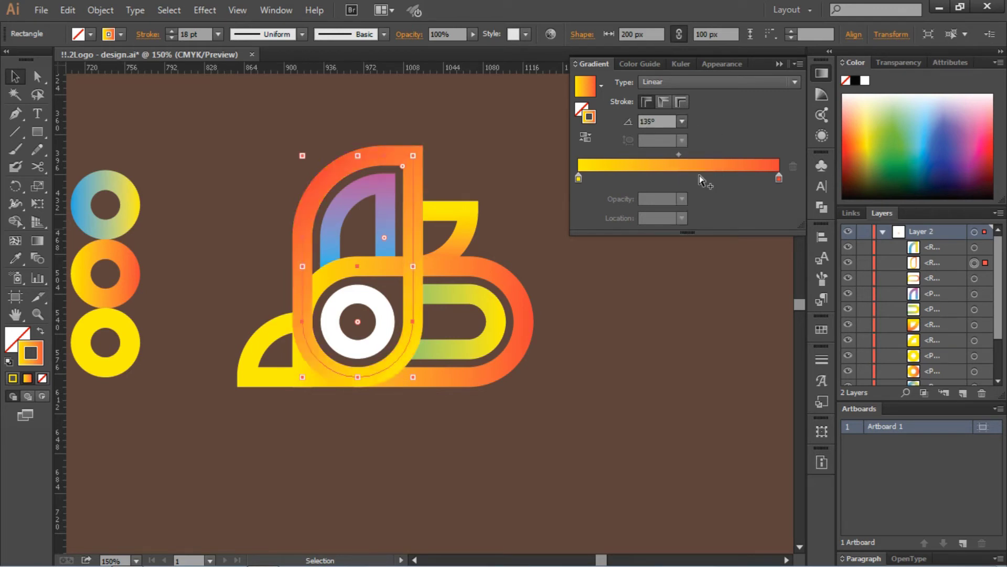
left_click(683, 120)
left_click(696, 234)
left_click(682, 121)
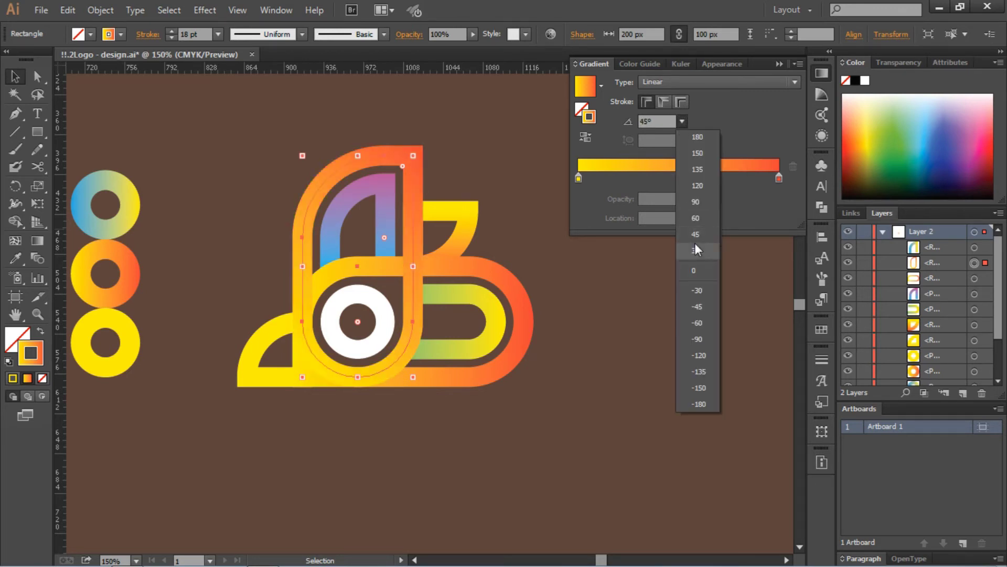
left_click(695, 248)
left_click(661, 323)
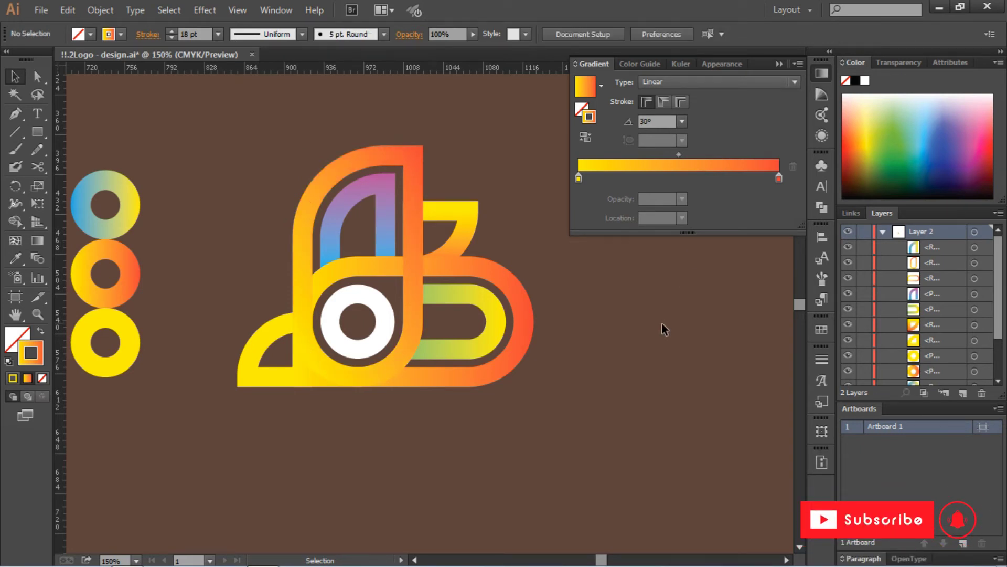
- Try copying the inner arch's blue-to-pink gradient onto the right inner shape with the Eyedropper, and undo it
key("ctrl+0")
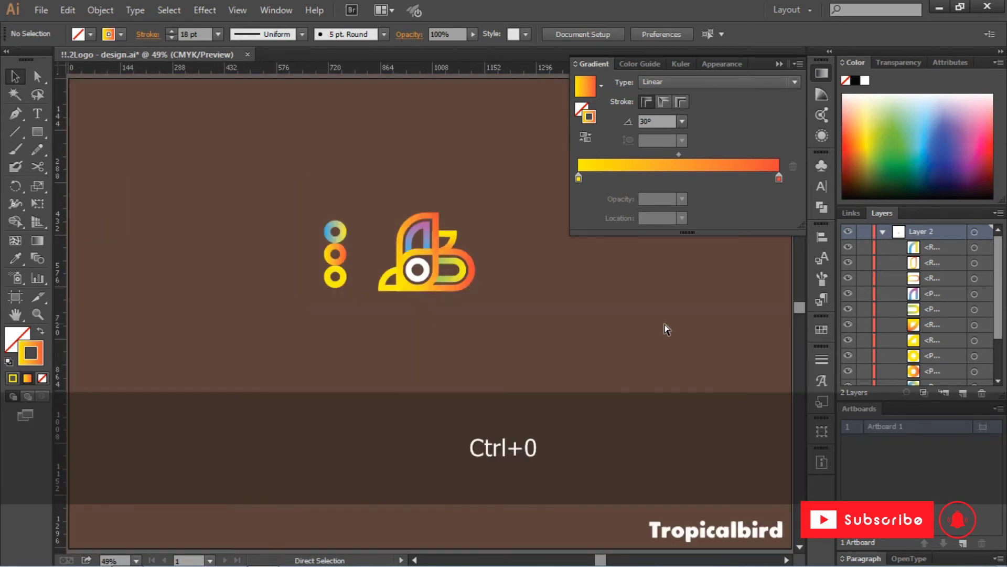
left_click(456, 280)
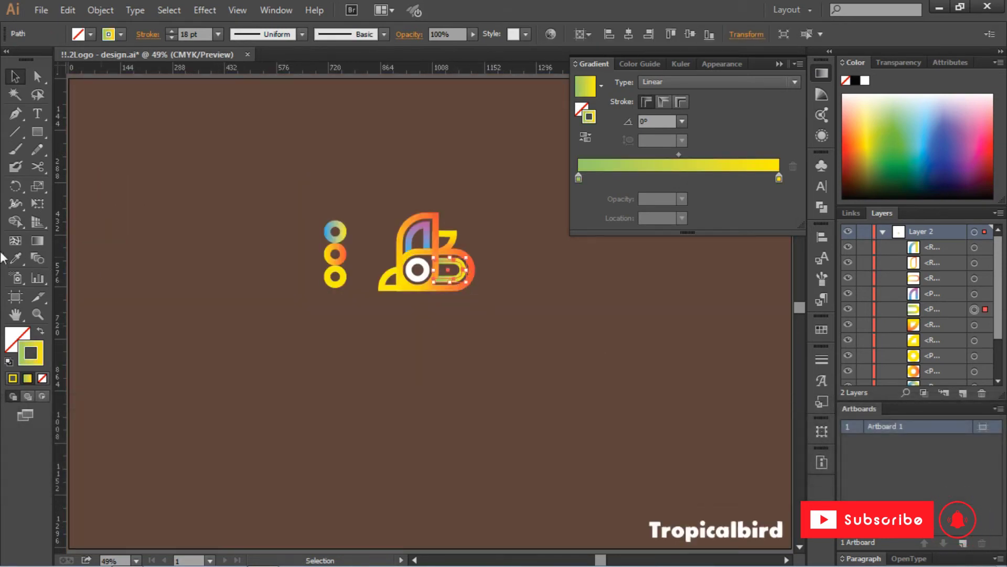
key("i")
left_click(414, 234)
left_click(15, 76)
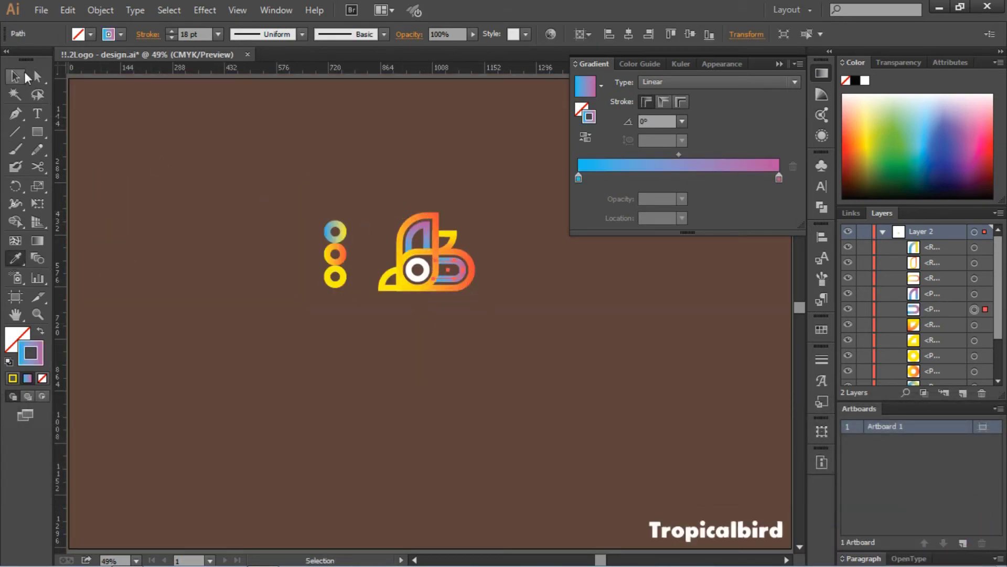
left_click(279, 145)
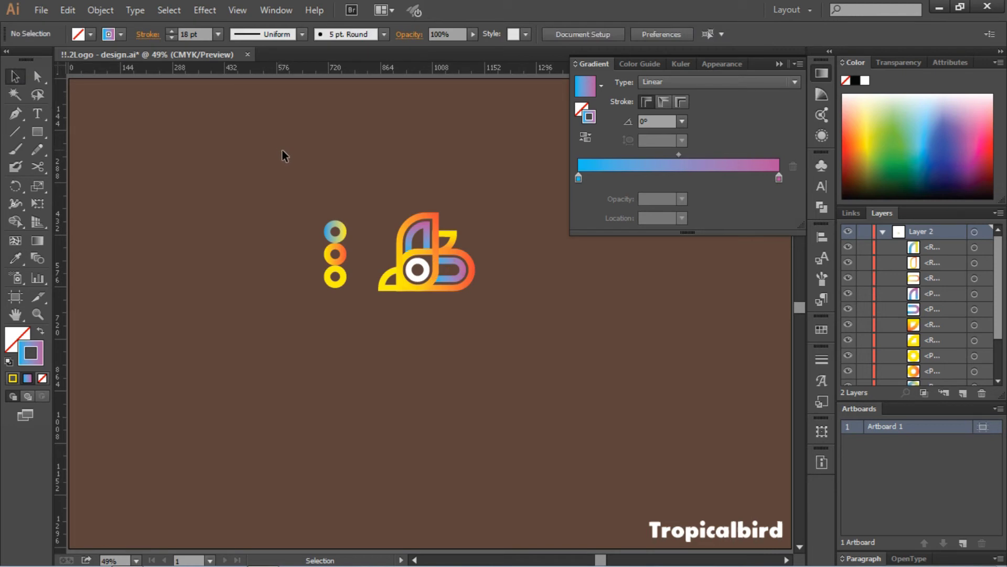
key("ctrl+z")
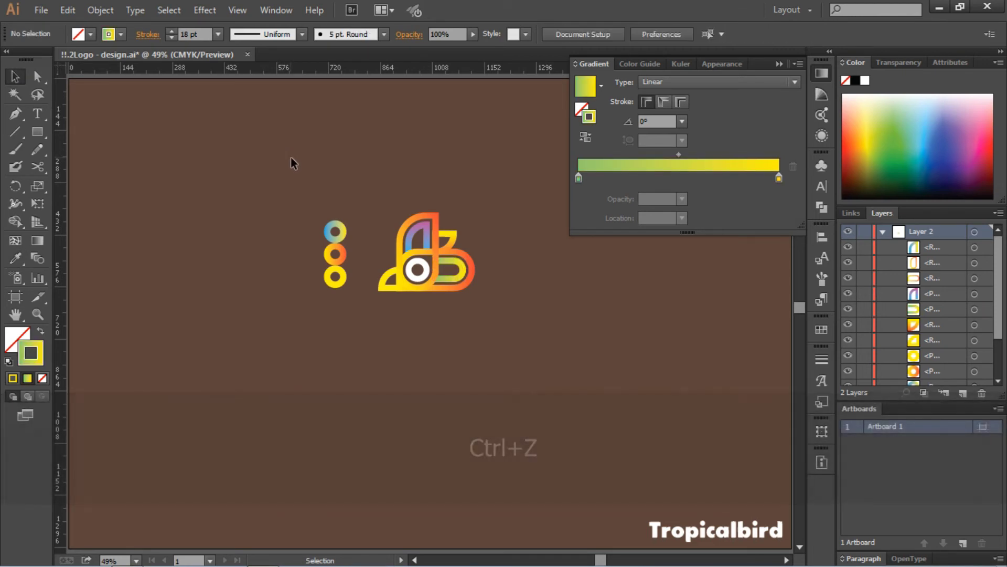
- Apply the inner arch's blue-to-pink stroke gradient to the right inner shape with the Eyedropper and deselect it
left_click(15, 258)
left_click(449, 269, "ctrl")
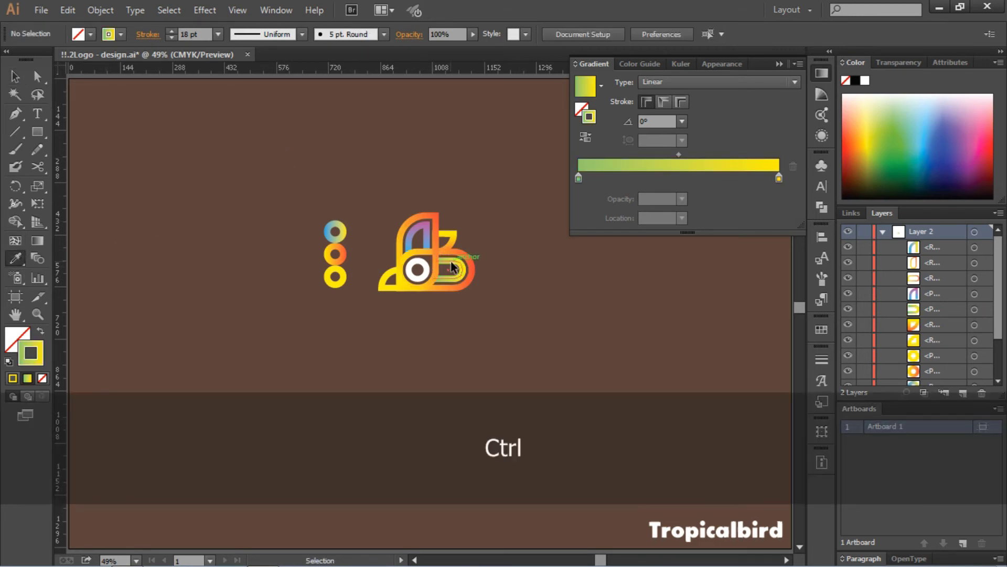
left_click(415, 234)
left_click(361, 137, "ctrl")
- Try applying the right inner shape's gradient along its stroke, and undo the change
key("ctrl+equal")
key("ctrl+equal")
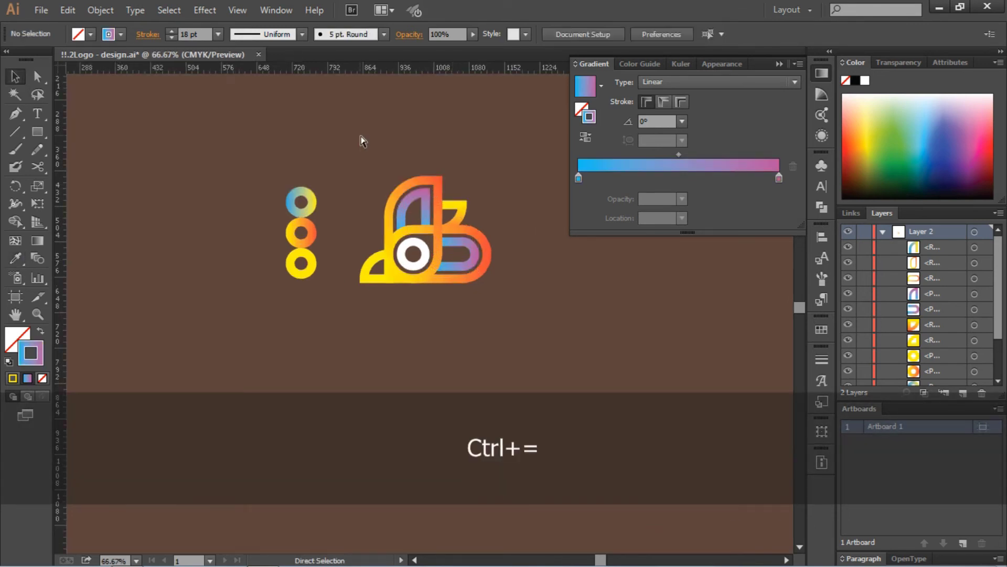
left_click(476, 287)
left_click(664, 102)
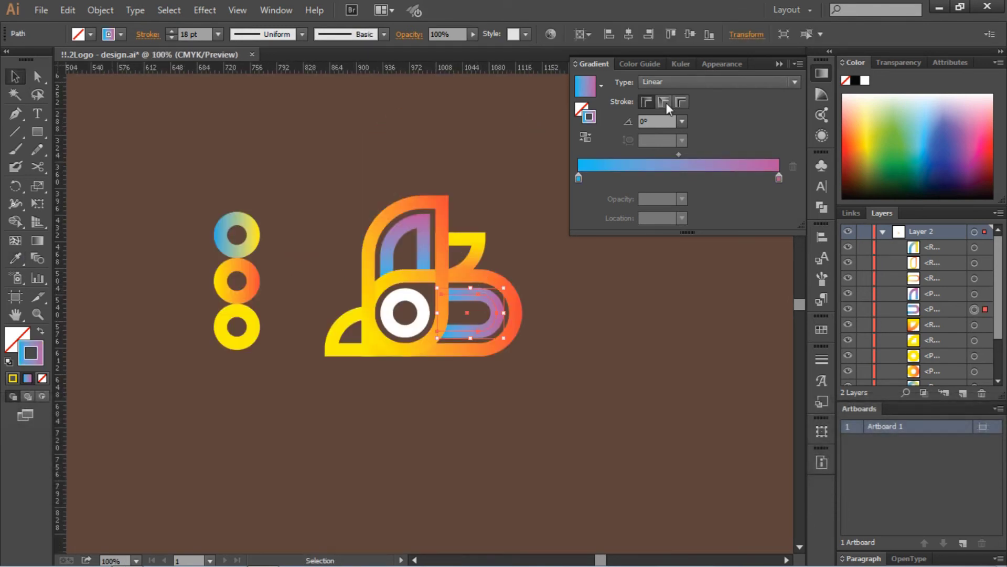
left_click(442, 156)
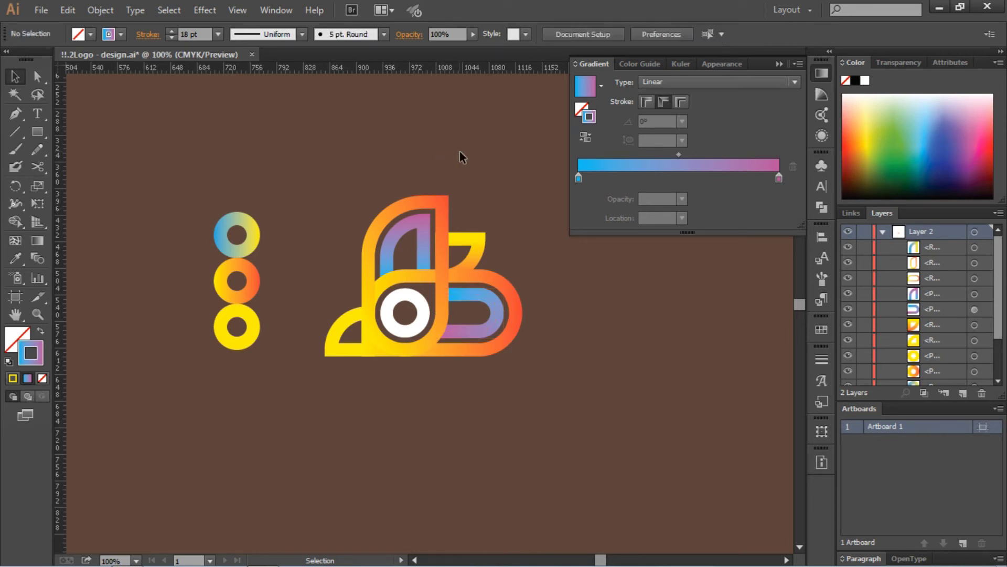
key("ctrl+z")
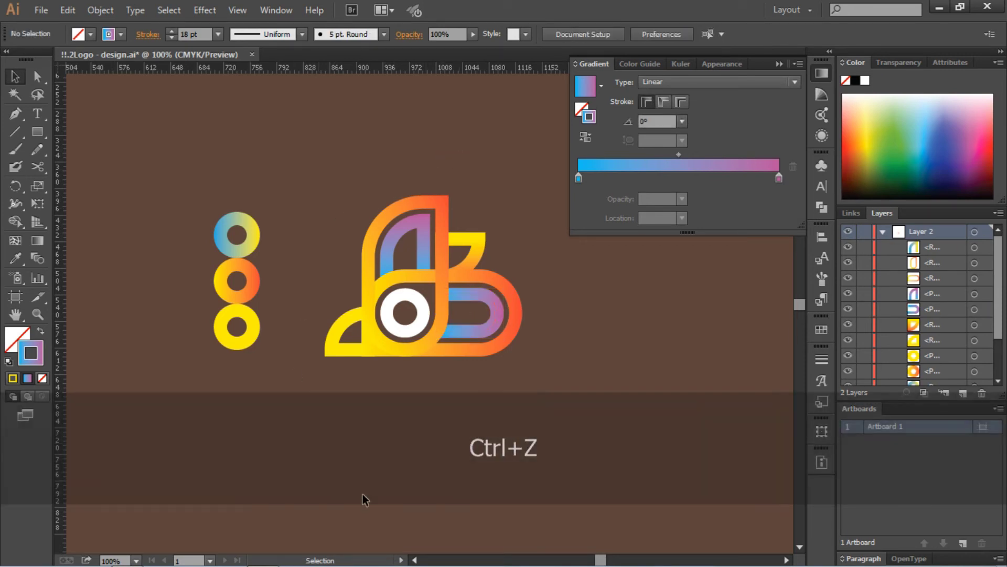
- Move the three sample color rings to the upper-left corner of the artboard
key("ctrl+0")
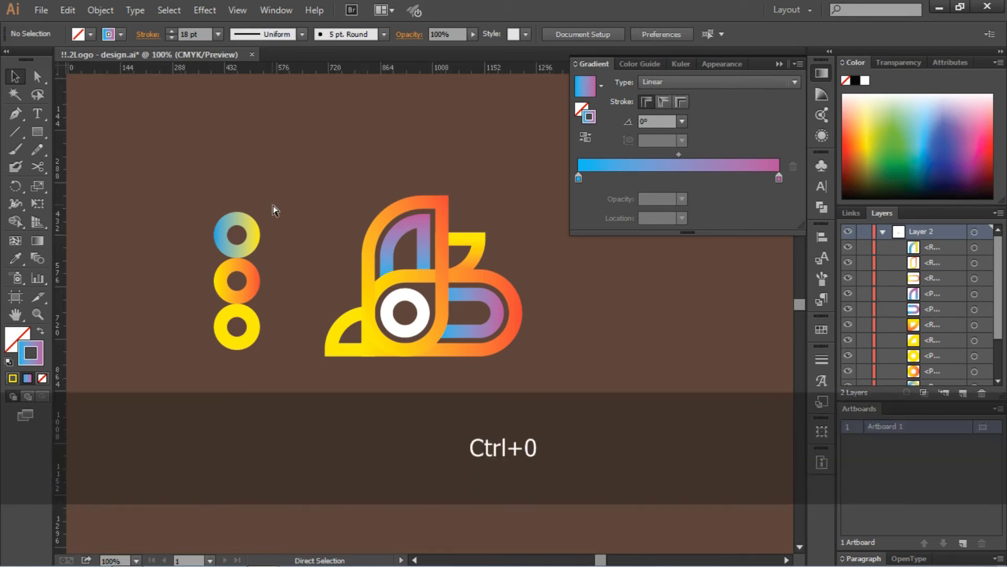
left_click_drag(349, 189, 307, 296)
mouse_move(331, 256)
left_mouse_down()
mouse_move(125, 156)
mouse_move(80, 117)
left_mouse_up()
- Group all the shapes of the bird logo, deselect the group and collapse the gradient settings
left_click_drag(320, 172, 515, 338)
right_click(405, 267)
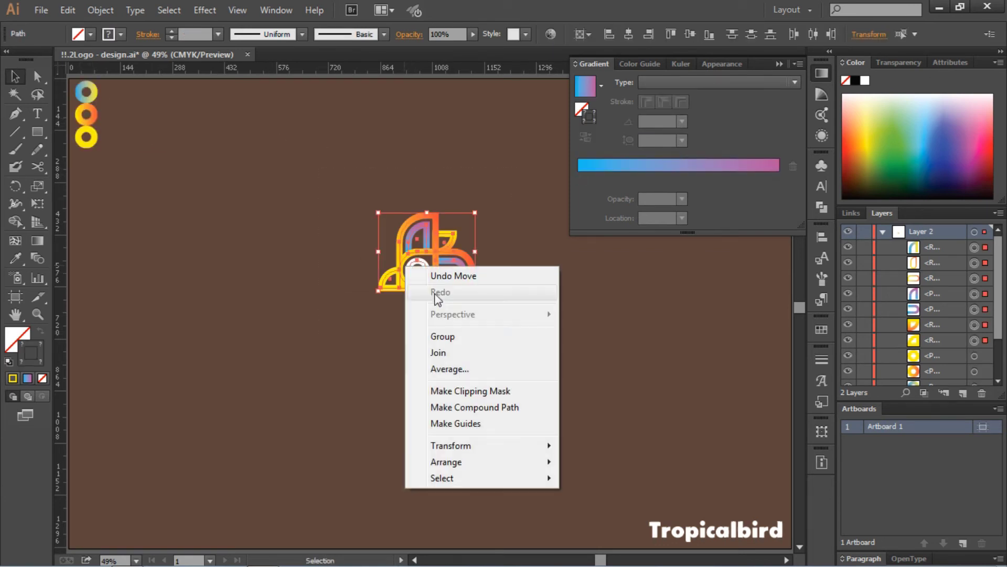
left_click(446, 336)
left_click(549, 352)
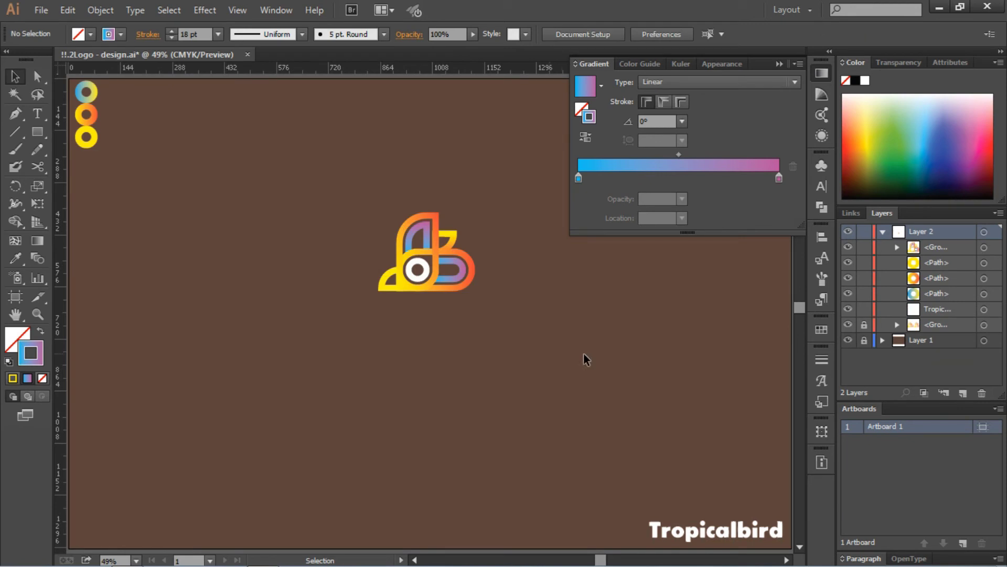
left_click(779, 64)
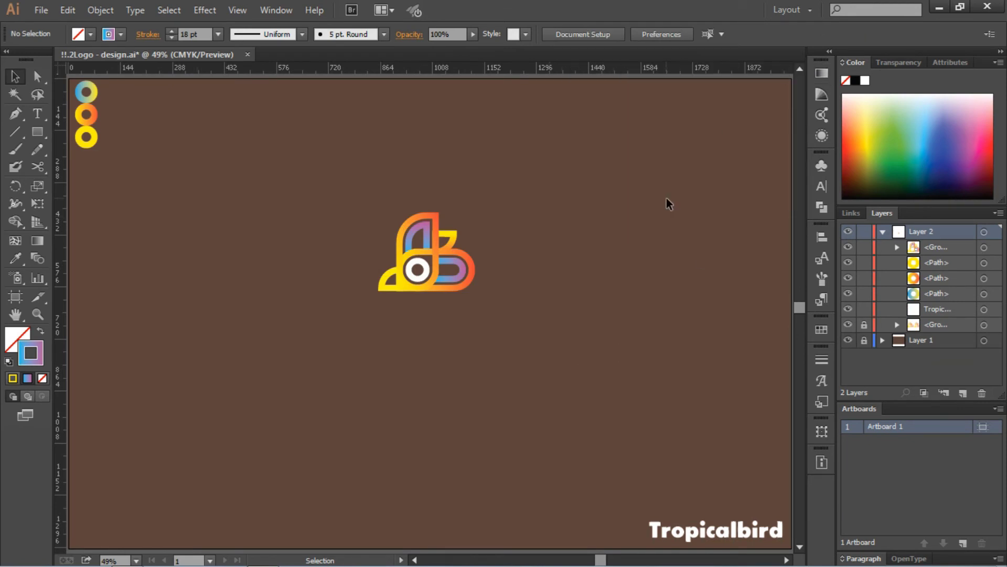
- Paste a copy of the Tropicalbird text beneath the bird logo and center text and logo horizontally on the artboard
left_click(742, 540)
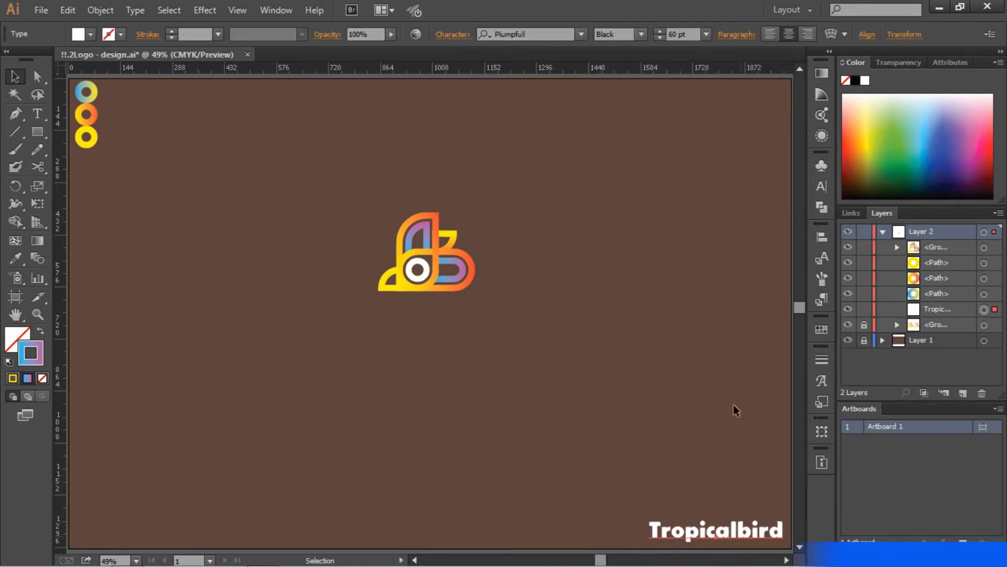
key("ctrl+v")
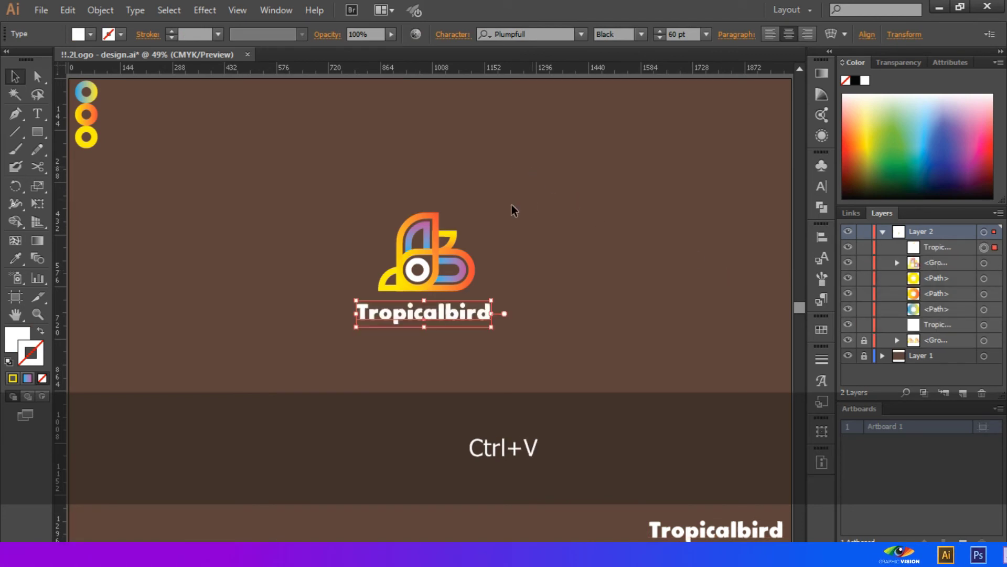
left_click_drag(515, 208, 370, 368)
left_click(583, 228)
left_click(414, 268)
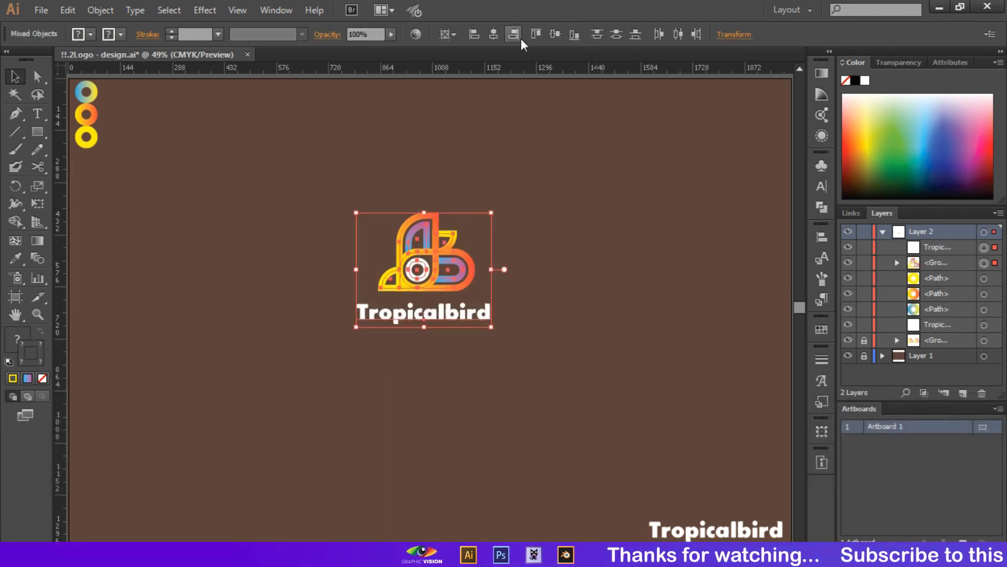
left_click(496, 36)
left_click(560, 209)
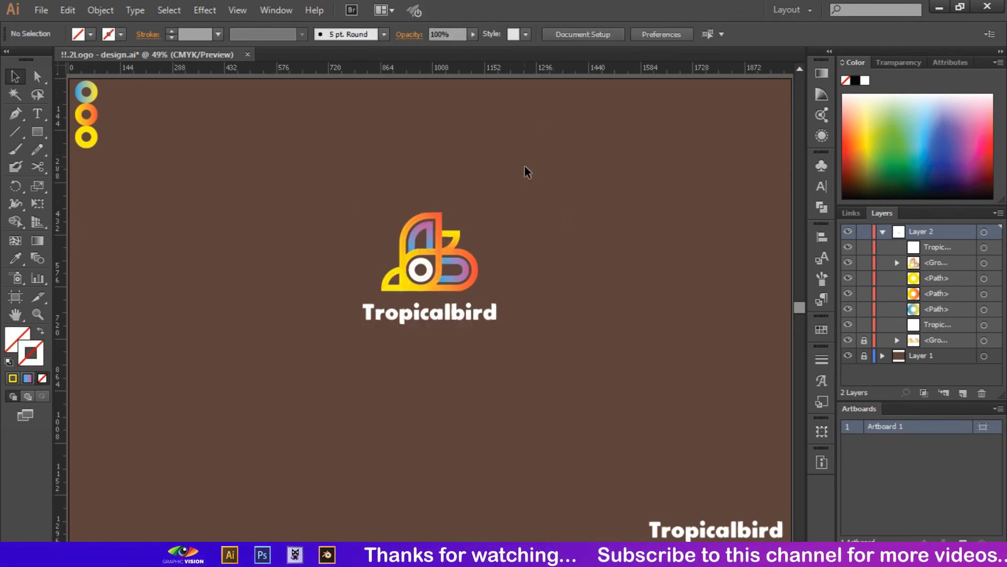
- Try adjusting the grouped bird logo freehand from its upper-right corner, and undo the change
left_click(455, 278)
left_click_drag(484, 208, 596, 254)
left_click(609, 259)
key("ctrl+z")
key("ctrl+z")
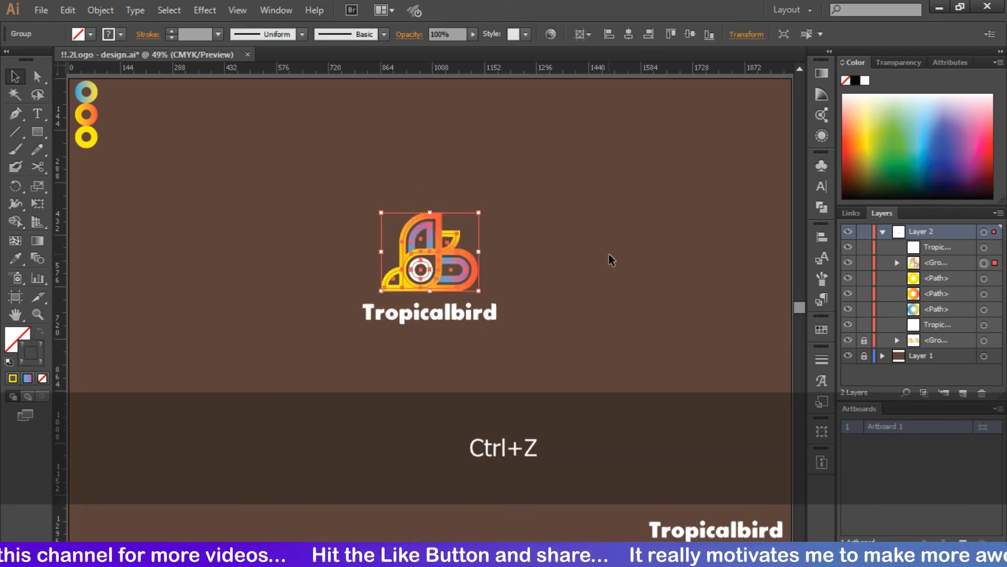
key("ctrl+z")
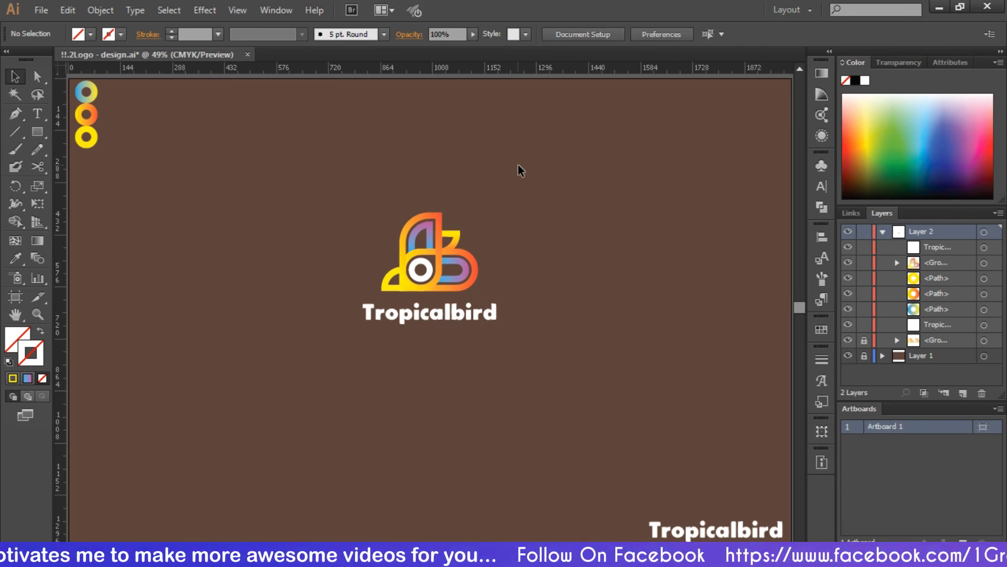
- Break the Tropicalbird text under the logo into two lines, Tropical and bird, and add spaces between the letters of bird
left_click(474, 319)
double_click(450, 313)
key("Return")
key("Right")
key("space")
key("Right")
key("space")
key("Right")
key("space")
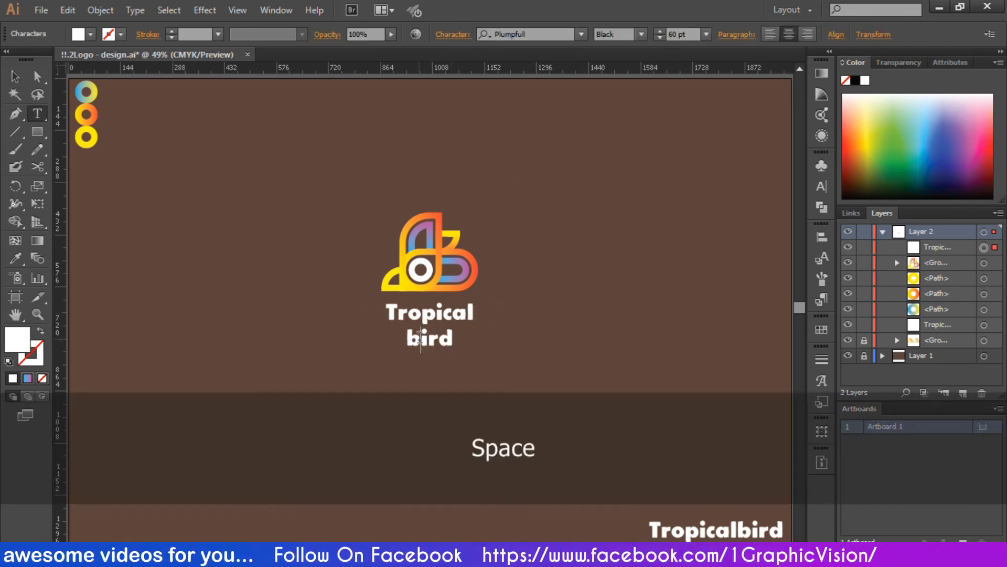
- Reduce the font size of the spaced-out bird line to 56 pt
triple_click(403, 336)
scroll(680, 34, "down", 4)
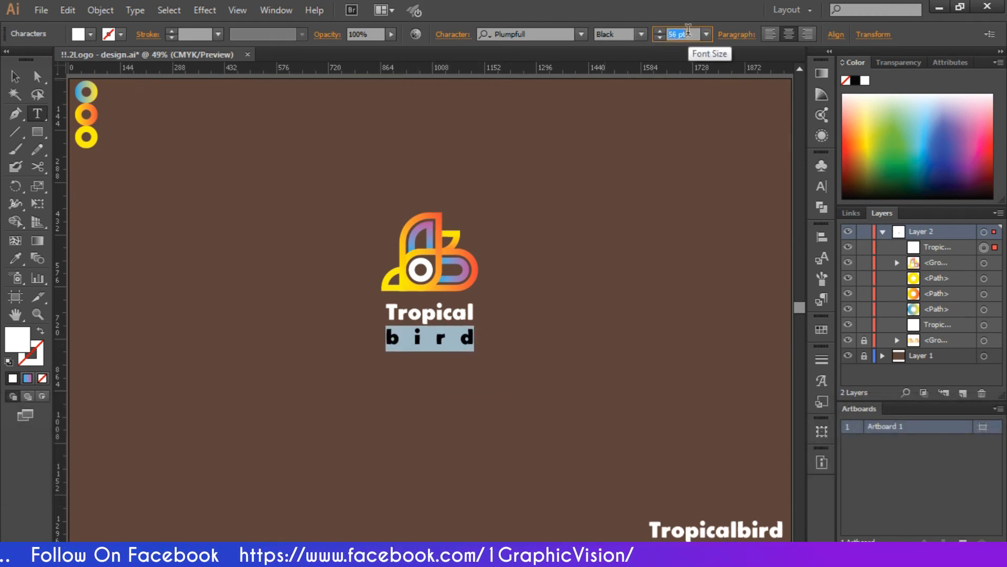
left_click(473, 338)
- Set the leading of the whole two-line Tropical bird text to 55 pt and finish editing it
key("ctrl+a")
left_click(822, 186)
scroll(764, 234, "down", 3)
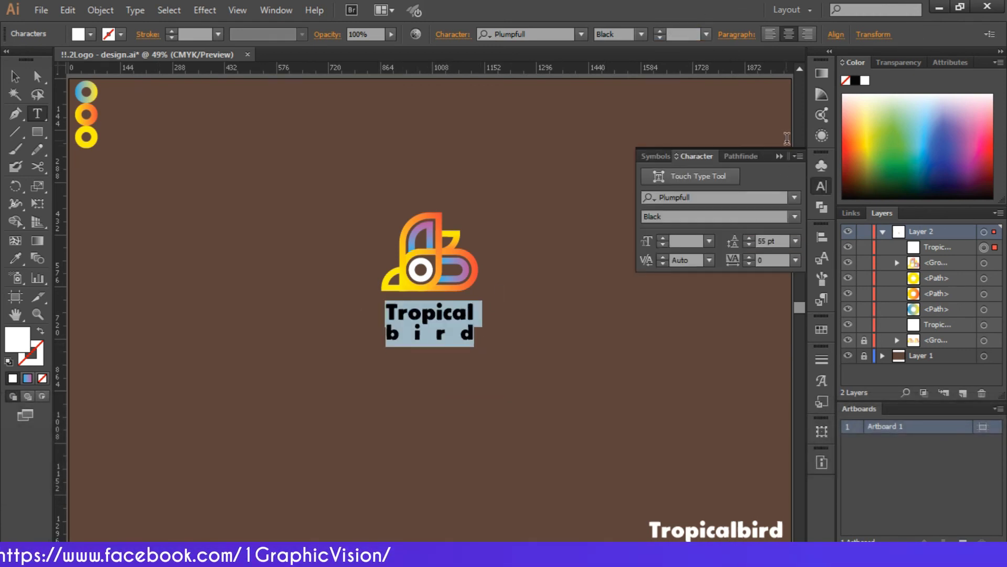
key("Escape")
left_click(286, 157)
- Undo the leading and font size changes on the two-line Tropical bird text
key("ctrl+z")
key("ctrl+z")
key("ctrl+z")
key("ctrl+z")
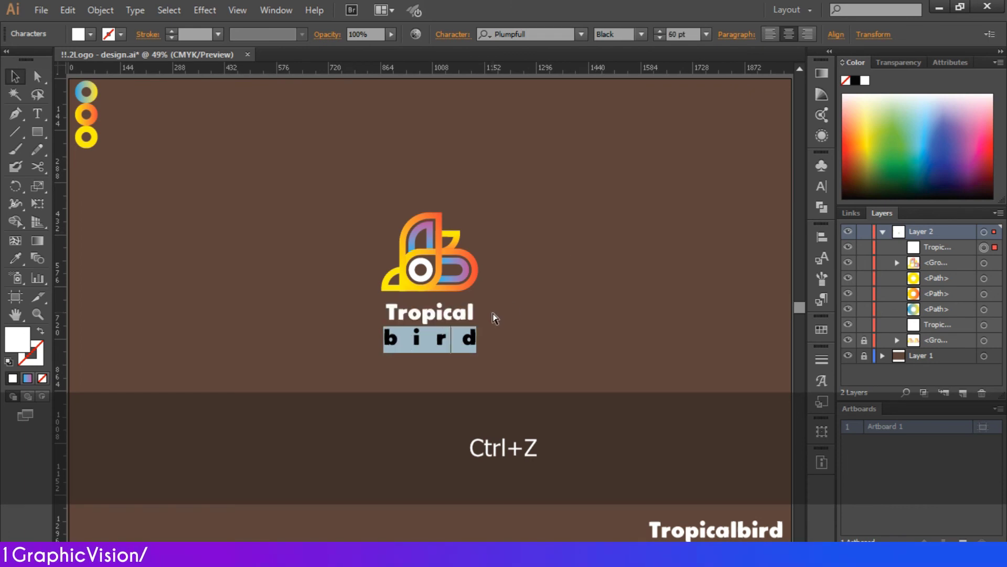
- Remove the spaces between the letters of bird and enlarge that line to 116 pt to match the width of Tropical
double_click(453, 338)
left_click(706, 34)
left_click(715, 299)
scroll(679, 34, "up", 15)
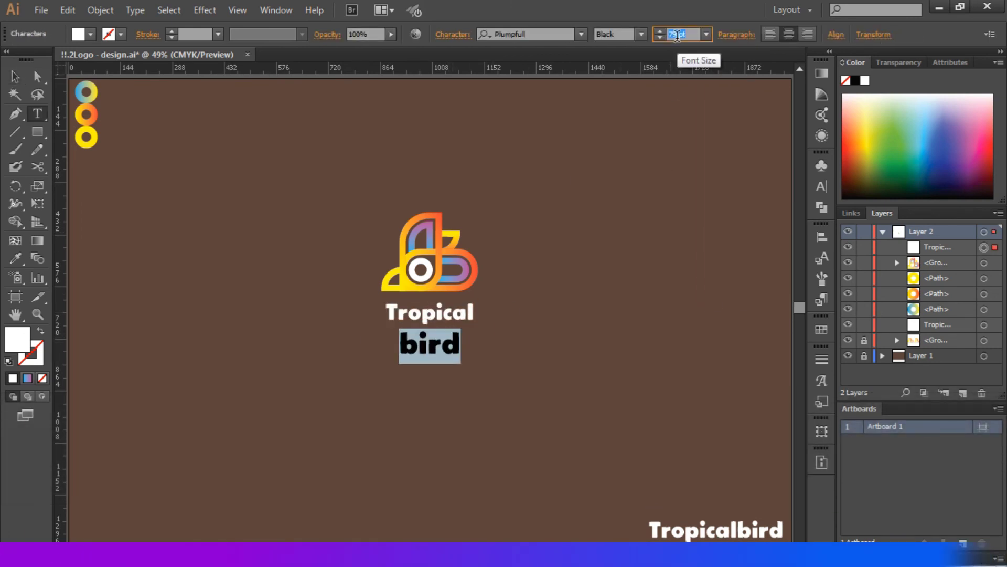
scroll(691, 33, "up", 1)
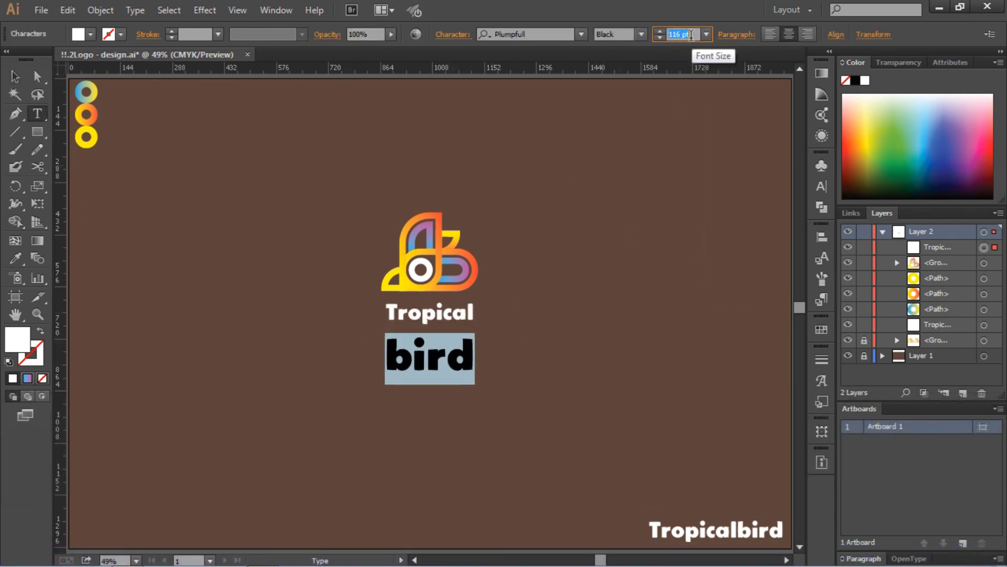
- Reduce the leading of the whole two-line text so bird sits closer beneath Tropical, and finish editing it
key("ctrl+a")
left_click(821, 187)
scroll(765, 241, "down", 3)
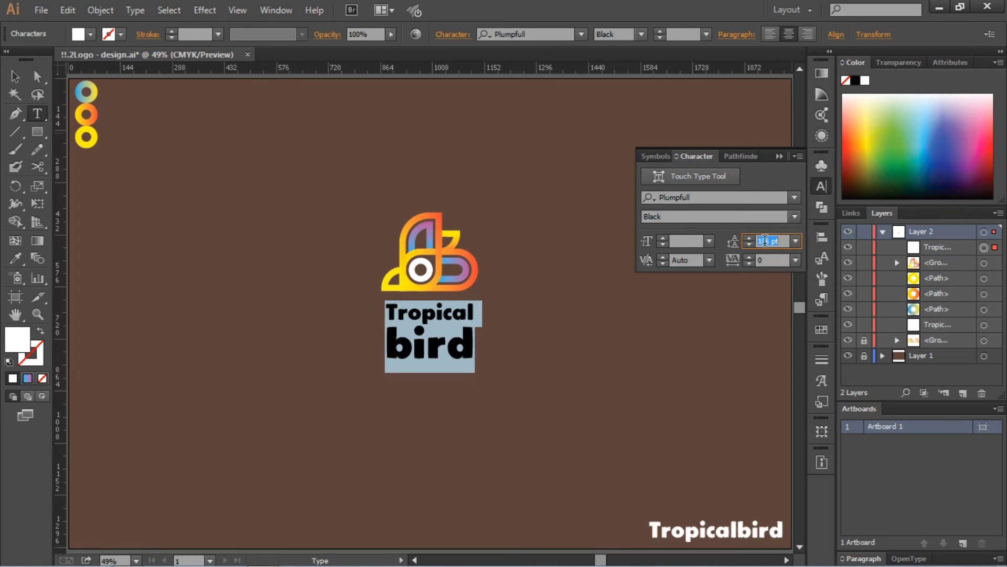
key("Escape")
left_click(591, 175)
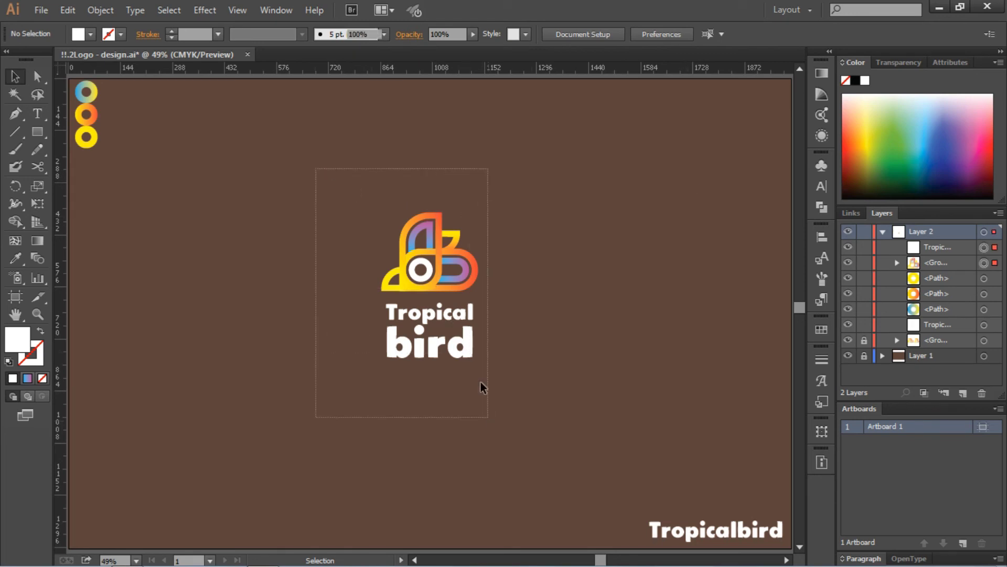
- Group the bird logo with the two-line Tropical bird text and center the group on the artboard, then deselect it
left_click_drag(483, 387, 443, 269)
right_click(442, 269)
left_click(472, 340)
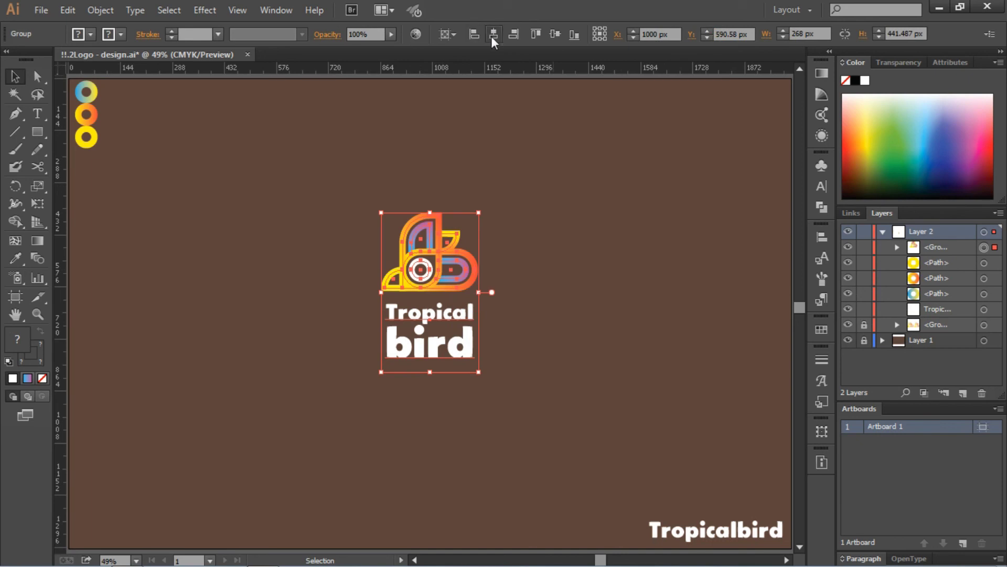
left_click(554, 35)
left_click(691, 208)
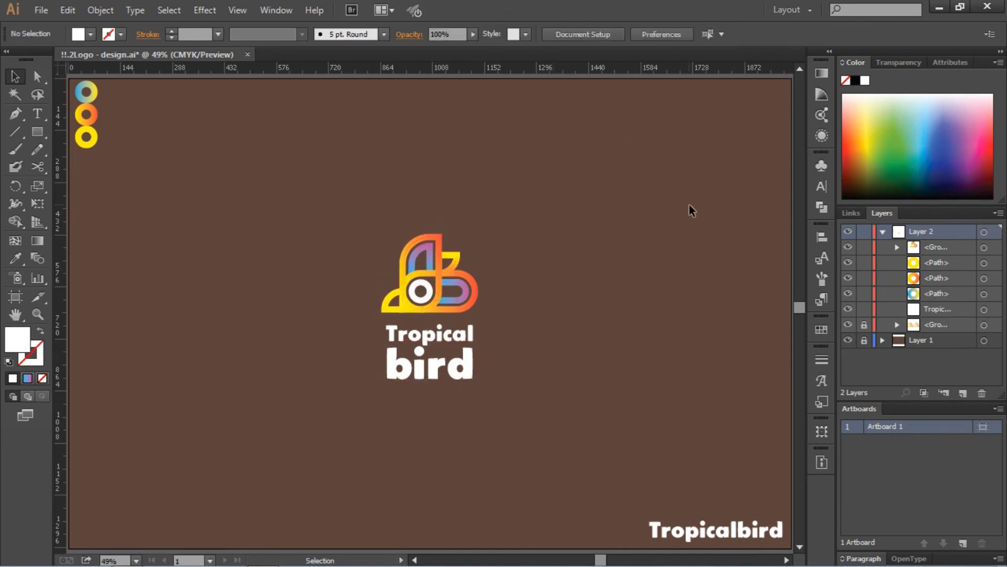